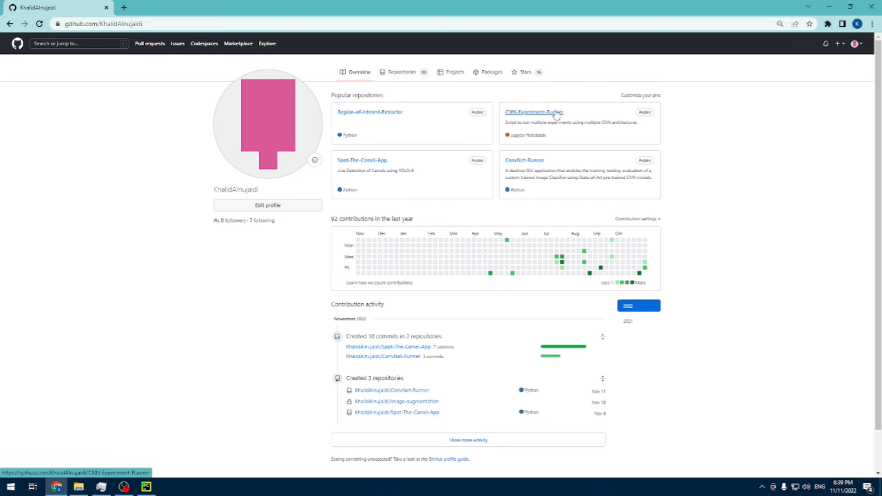
Step: Open the ConvNet-Runner repository and read the application description in its README
click(530, 161)
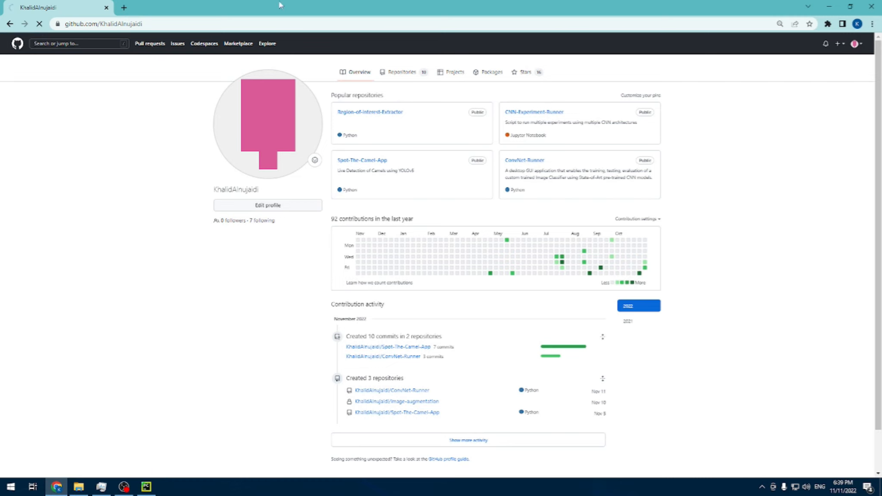
drag(348, 261, 223, 252)
click(222, 301)
drag(414, 326, 163, 275)
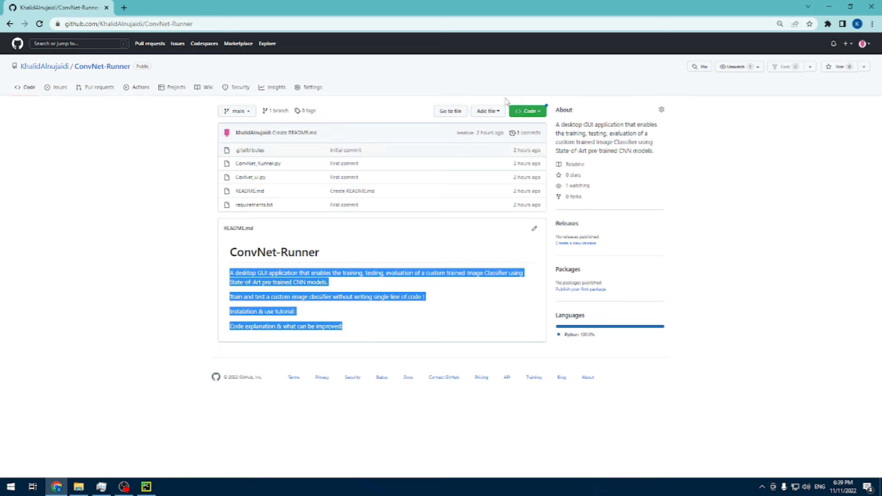
Step: Copy the HTTPS clone URL of the ConvNet-Runner repository
click(404, 115)
click(543, 113)
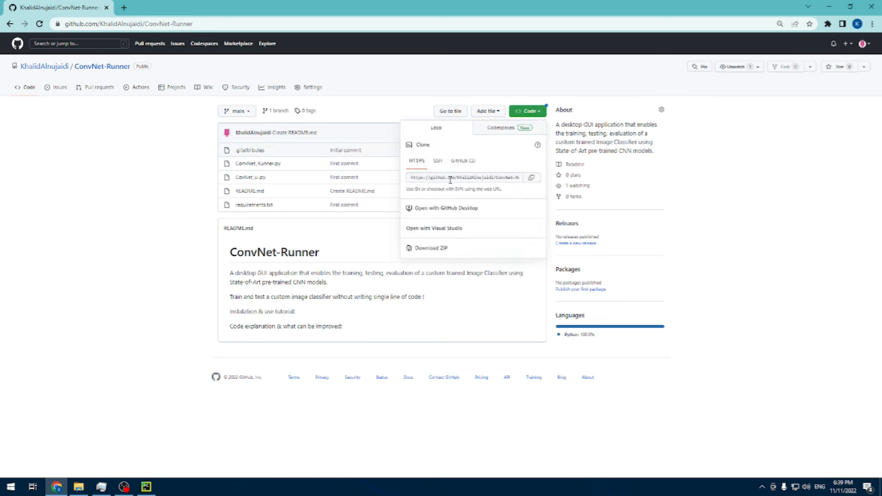
click(533, 178)
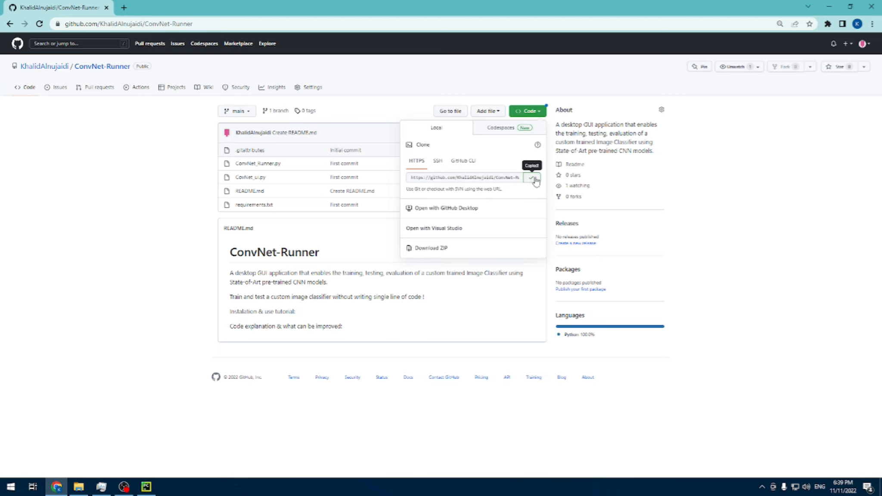
Step: Switch to the demo_yt123 project in PyCharm and open an enlarged terminal at the project folder
click(181, 184)
drag(594, 7, 881, 142)
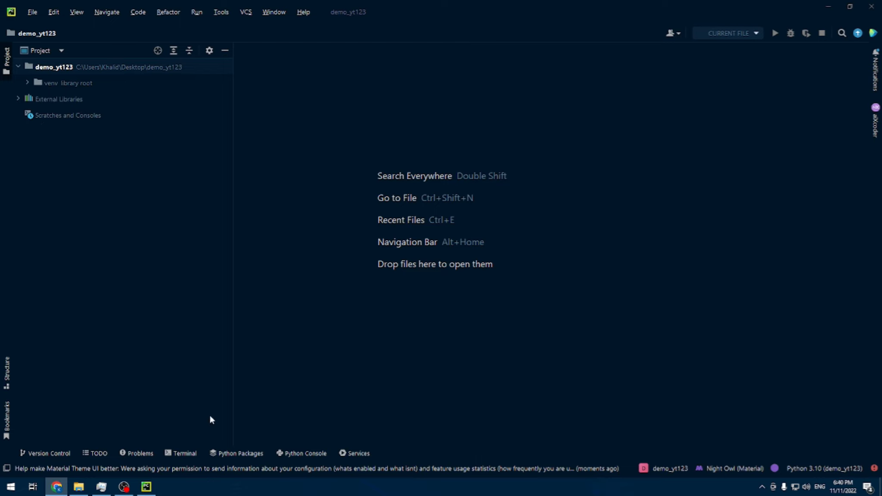
click(181, 453)
drag(264, 291, 258, 159)
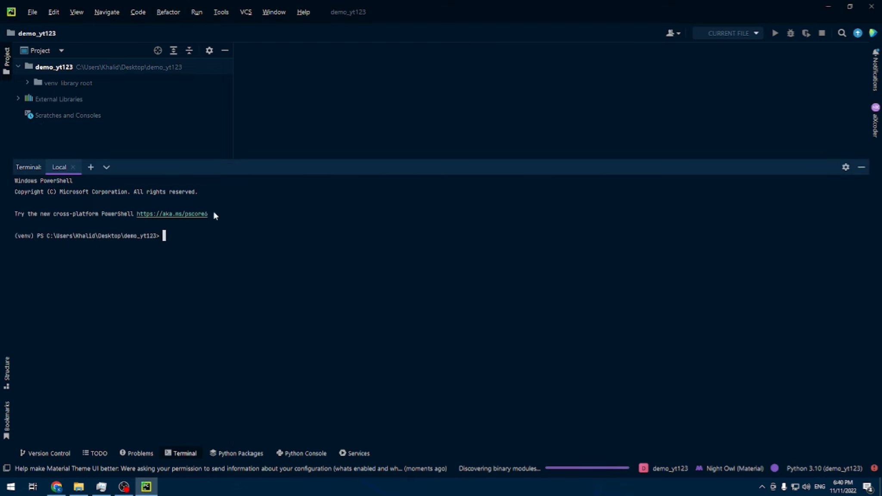
drag(182, 242, 15, 238)
click(23, 238)
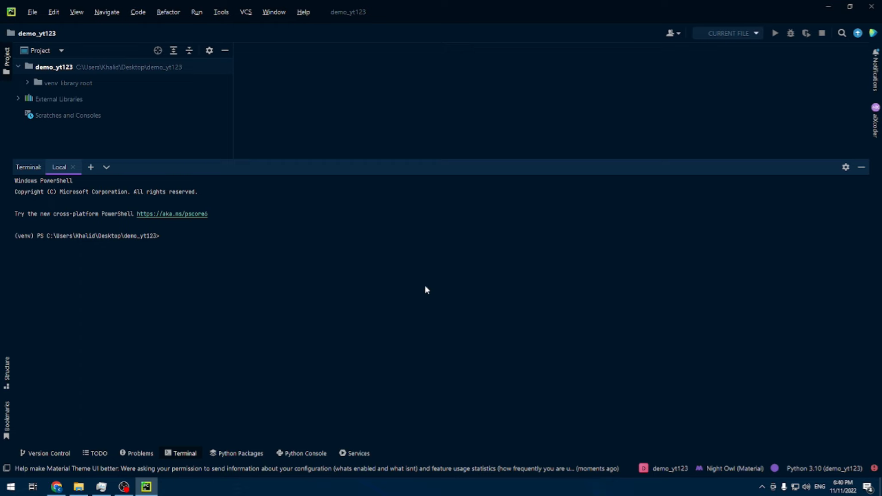
Step: Clone the ConvNet-Runner repository into the project folder with git clone and the copied URL
text(git clone)
key(ctrl+v)
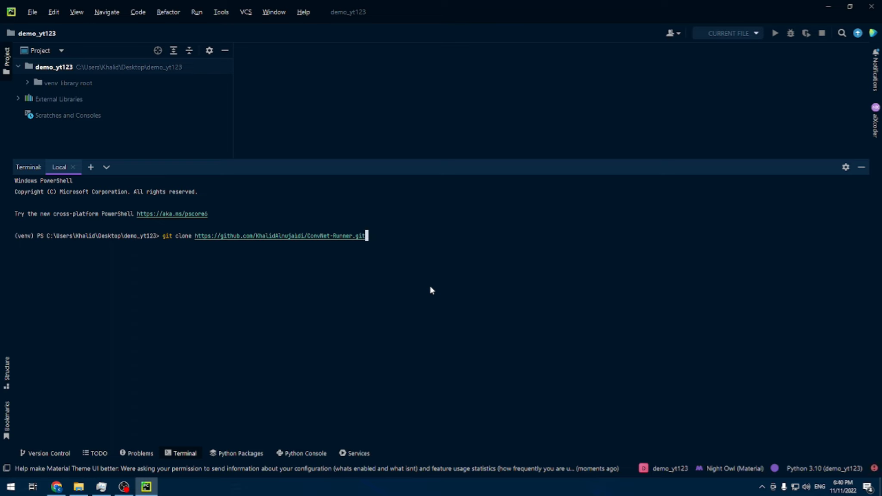
key(Return)
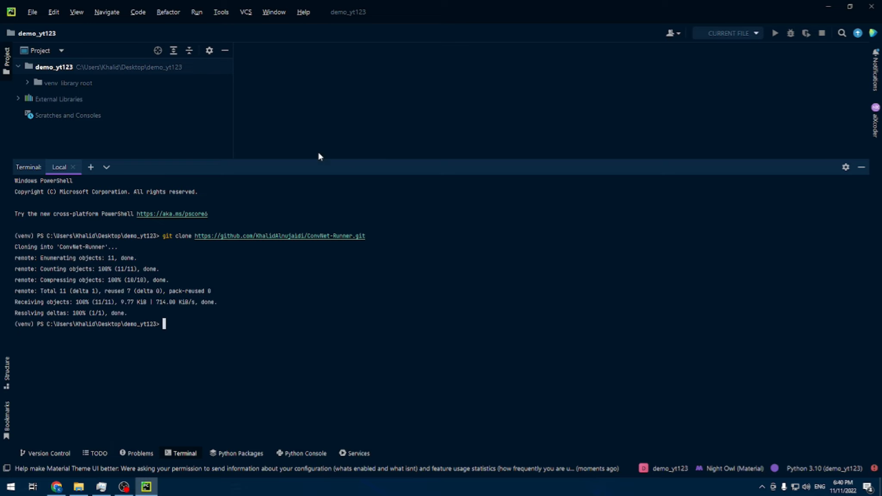
Step: Shrink the terminal and expand the cloned ConvNet-Runner folder in the project tree to show its files
drag(348, 160, 332, 240)
click(102, 160)
click(28, 83)
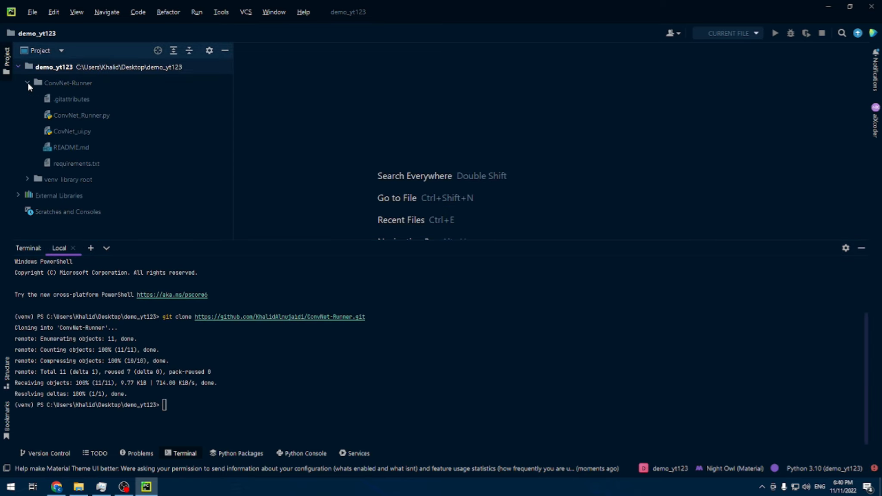
click(28, 82)
click(27, 82)
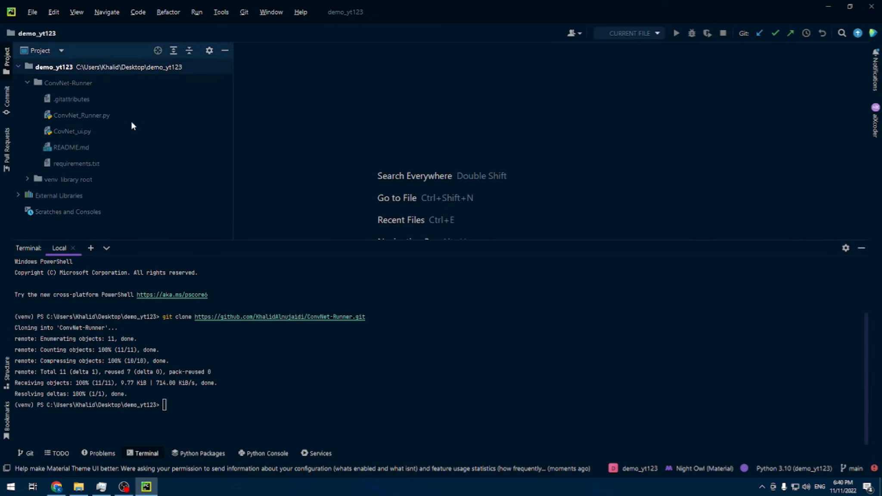
Step: Change the terminal's working directory to the ConvNet-Runner folder
click(319, 427)
text(cd)
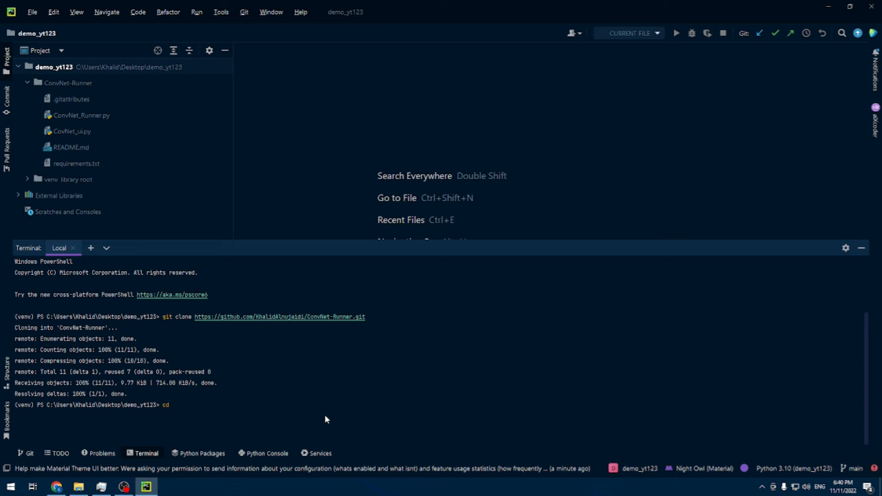
text( c)
key(Tab)
key(Return)
Step: Install the project's dependencies with pip install -r .\requirements.txt and enlarge the terminal to follow the output
text(pip)
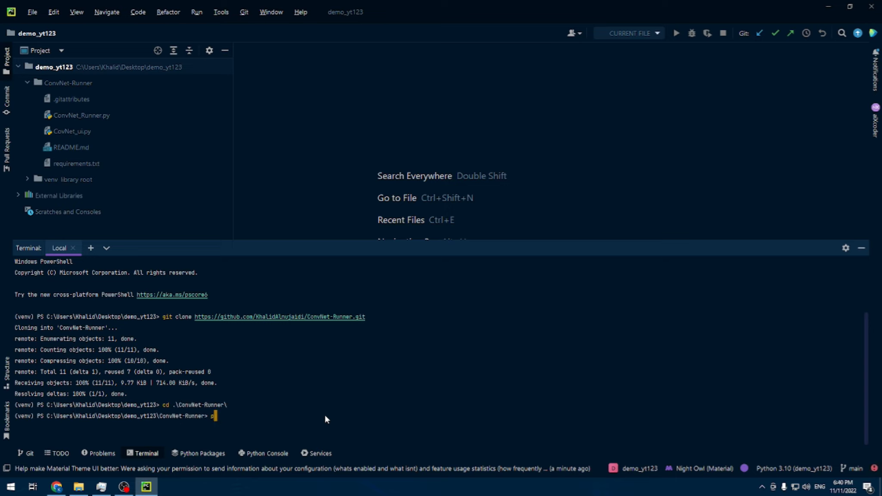
text( install -r .\requirements.txt)
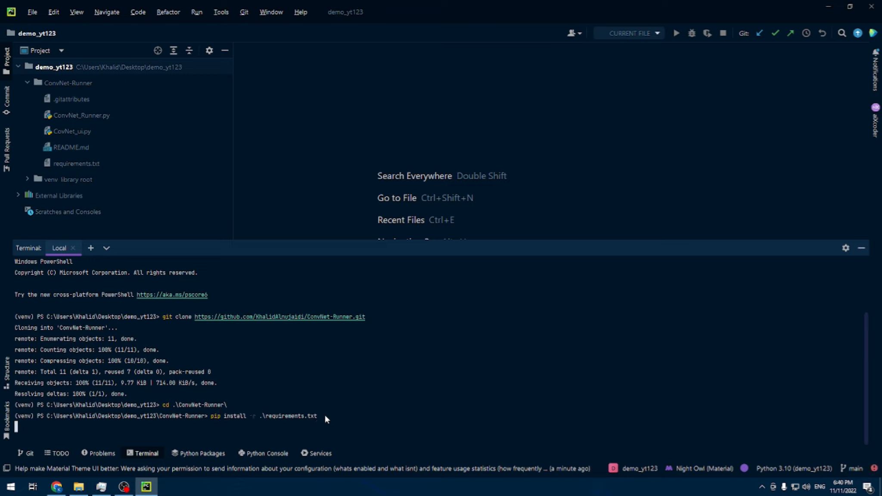
drag(386, 241, 394, 131)
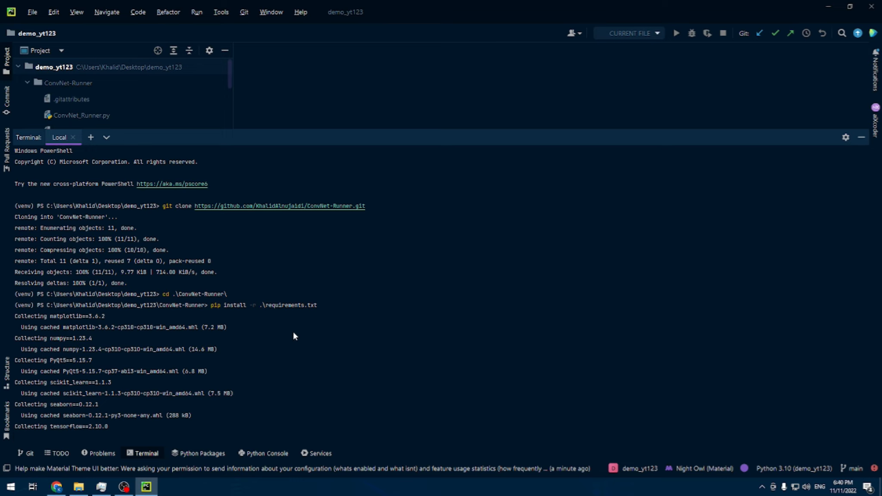
Step: Open requirements.txt and examine the listed packages, especially the PyQt5, tensorflow and tensorflow_hub entries
drag(248, 130, 223, 197)
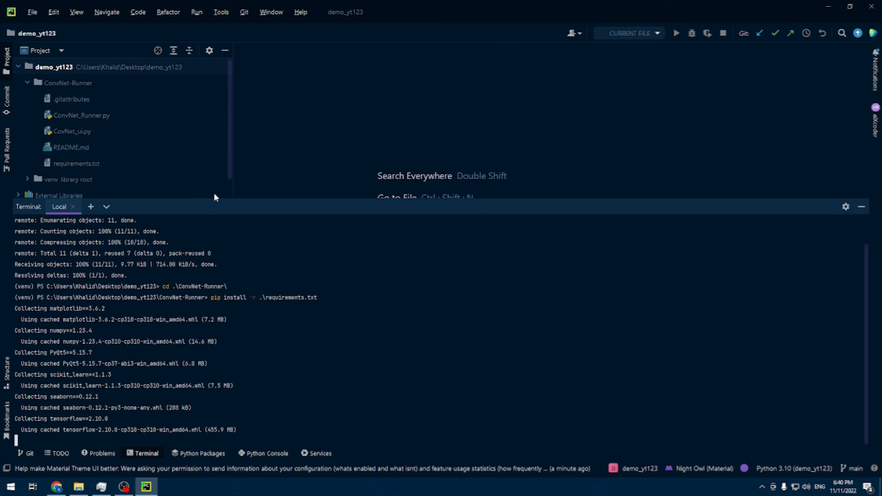
double_click(85, 164)
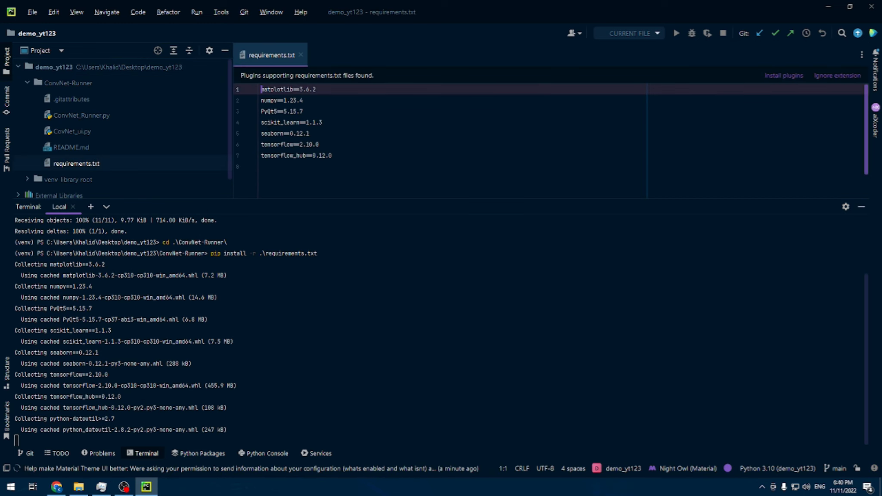
drag(338, 166, 240, 88)
click(356, 155)
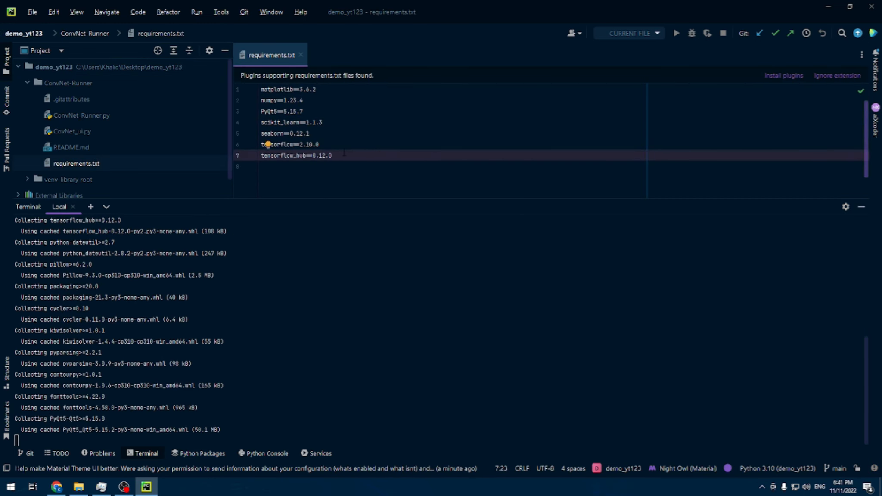
drag(333, 155, 236, 88)
click(323, 167)
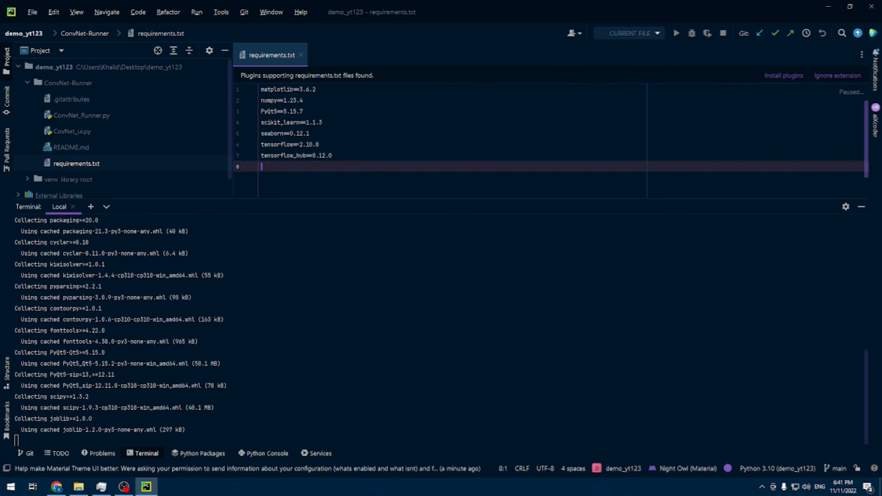
double_click(301, 111)
drag(301, 111, 261, 111)
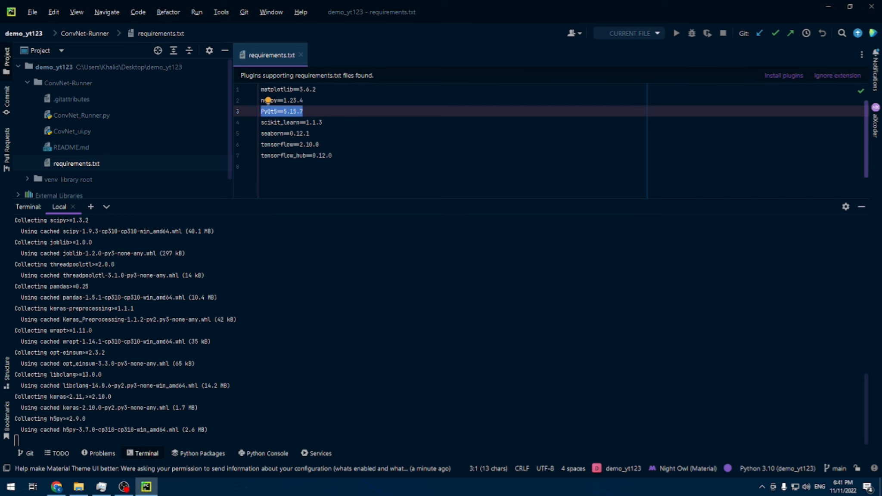
click(321, 155)
click(339, 155)
drag(341, 156, 262, 145)
click(342, 154)
drag(342, 154, 261, 156)
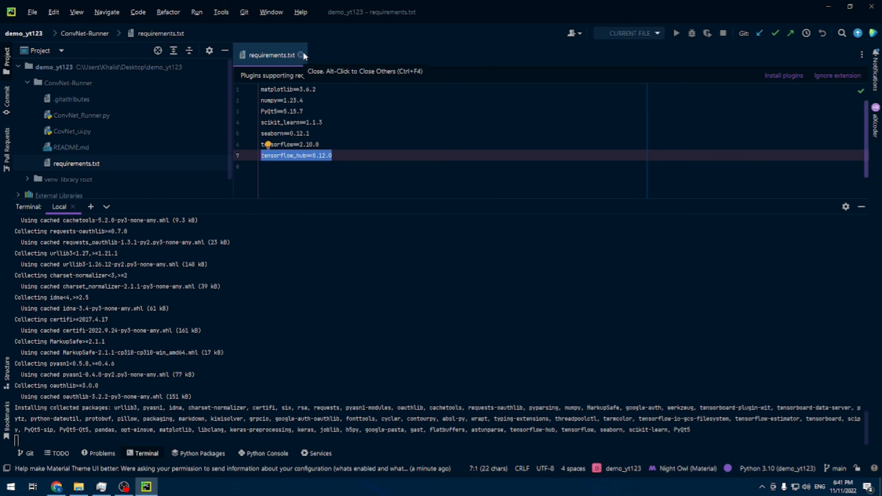
Step: Close requirements.txt and give the terminal more height while the packages install
drag(340, 200, 339, 173)
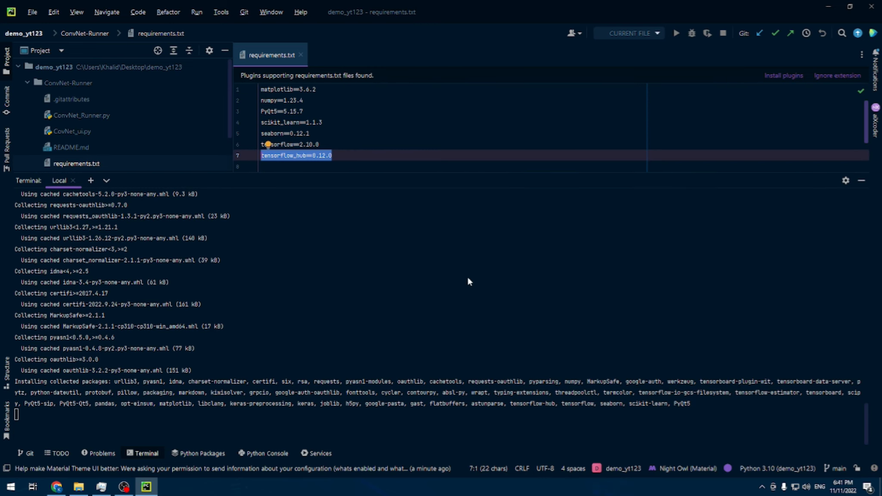
click(301, 56)
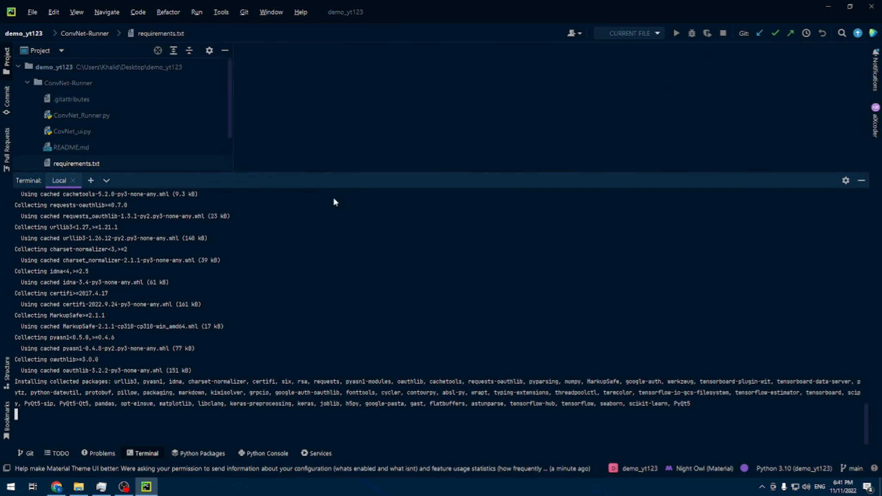
drag(338, 174, 344, 154)
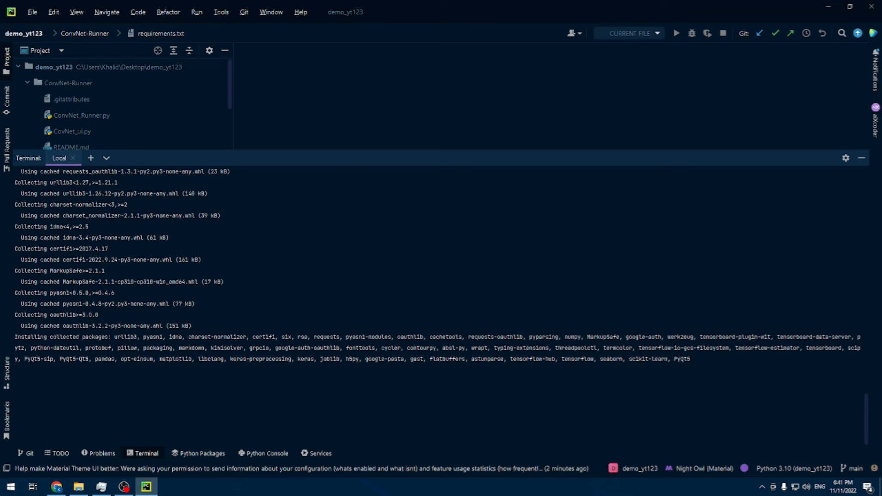
click(123, 487)
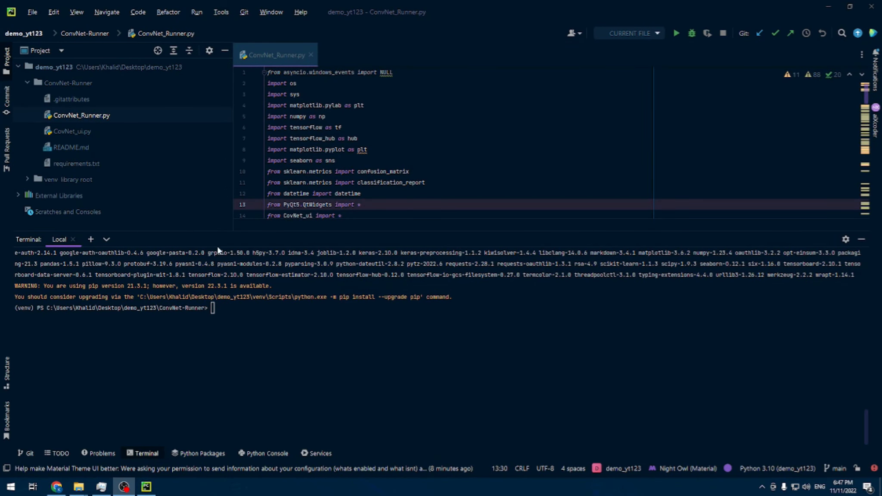
Step: Review the end of the pip installation output in the terminal and enlarge the terminal area
scroll(250, 324, up, 3)
scroll(239, 323, down, 2)
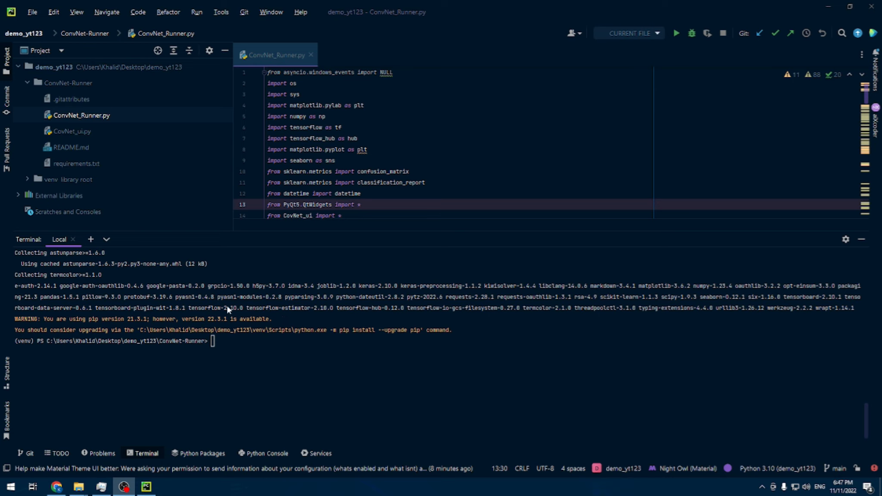
drag(212, 342, 98, 288)
click(211, 331)
drag(321, 235, 316, 136)
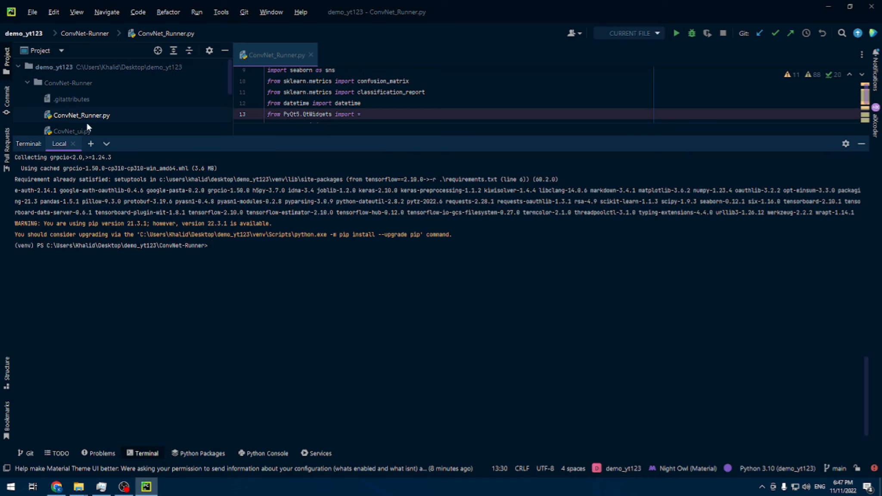
Step: Run the ConvNet_Runner.py script
click(266, 56)
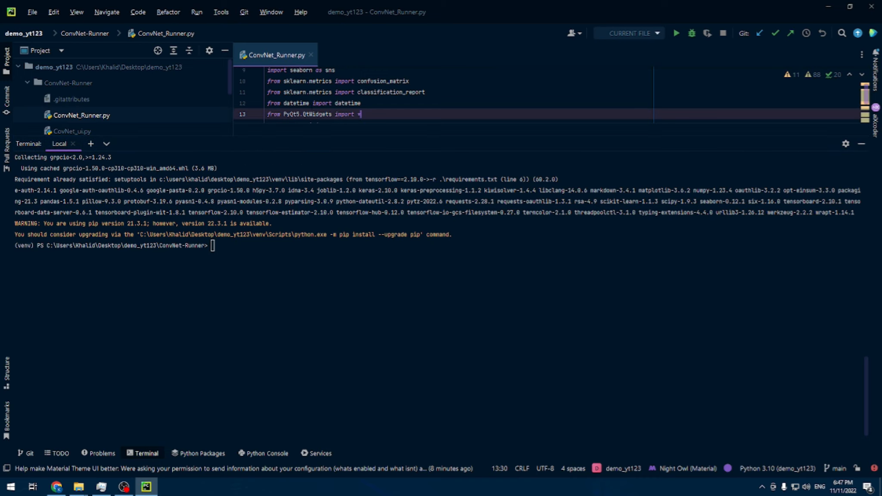
right_click(258, 54)
click(321, 341)
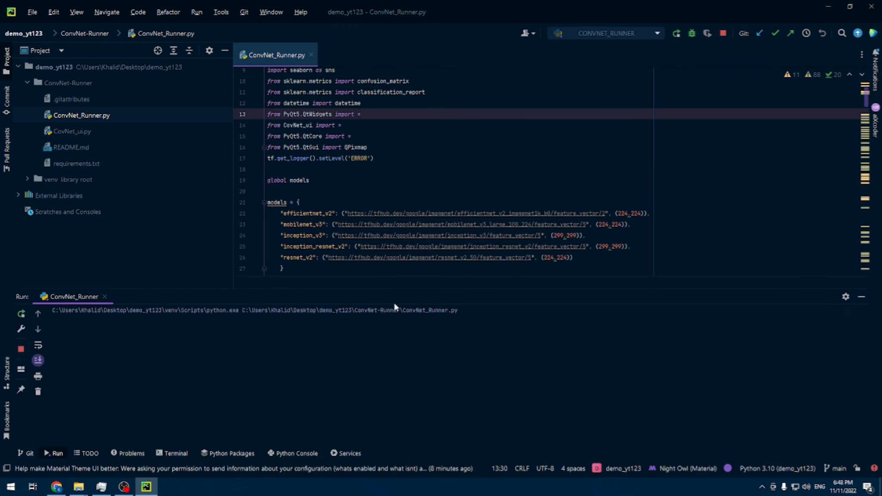
Step: Bring the terminal back into view and reposition the ConvNet Runner application window over it
click(177, 453)
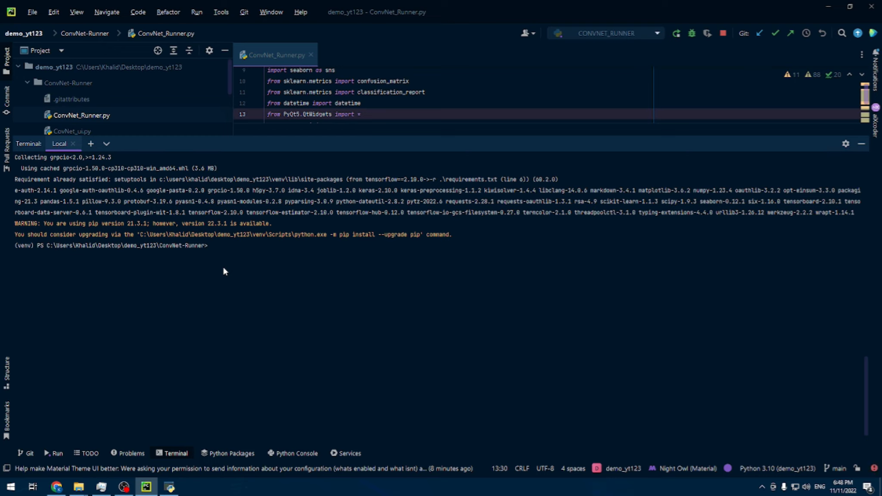
mouse_move(487, 137)
mouse_down()
mouse_move(559, 156)
mouse_move(567, 218)
mouse_move(663, 217)
mouse_move(530, 166)
mouse_move(542, 134)
mouse_move(500, 137)
mouse_up()
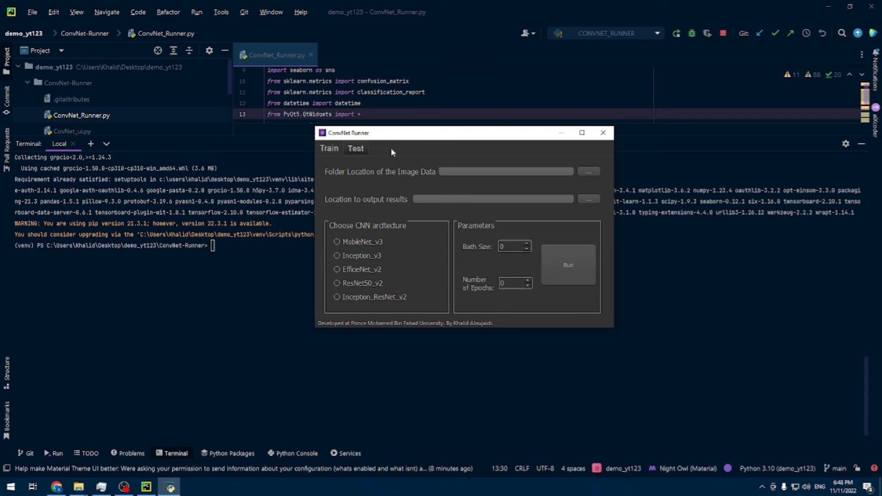
drag(410, 142, 480, 151)
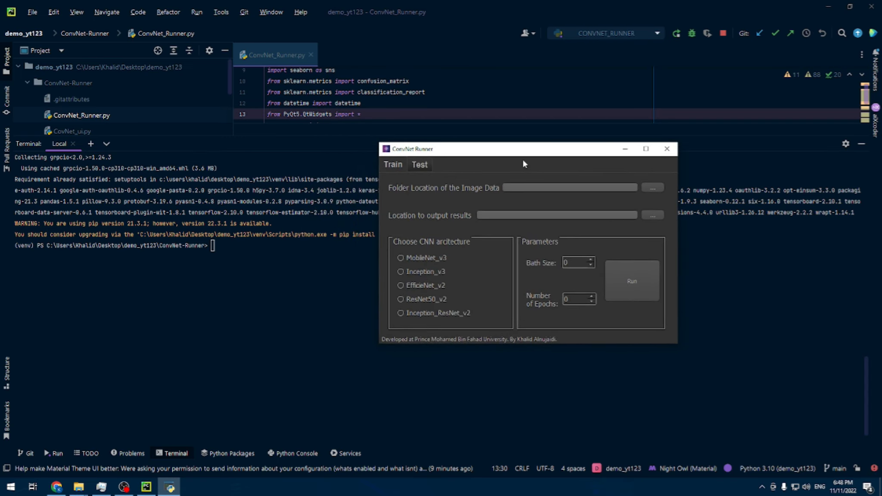
drag(524, 152, 419, 138)
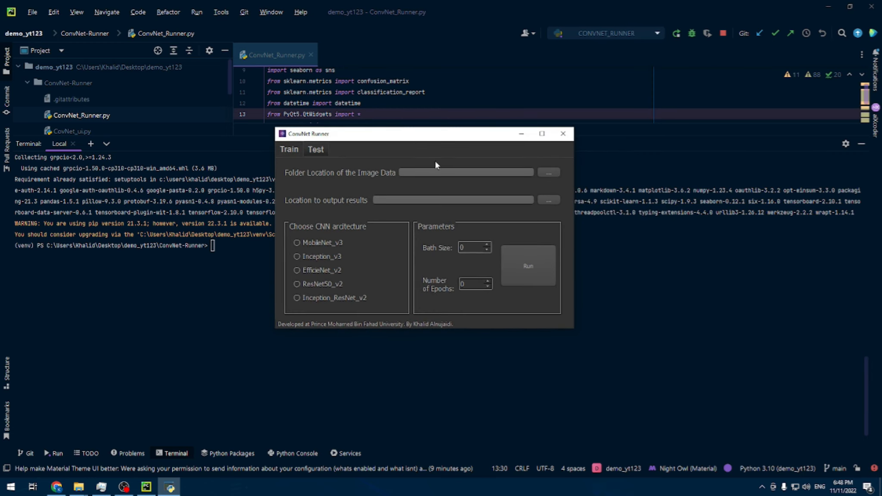
drag(404, 137, 354, 140)
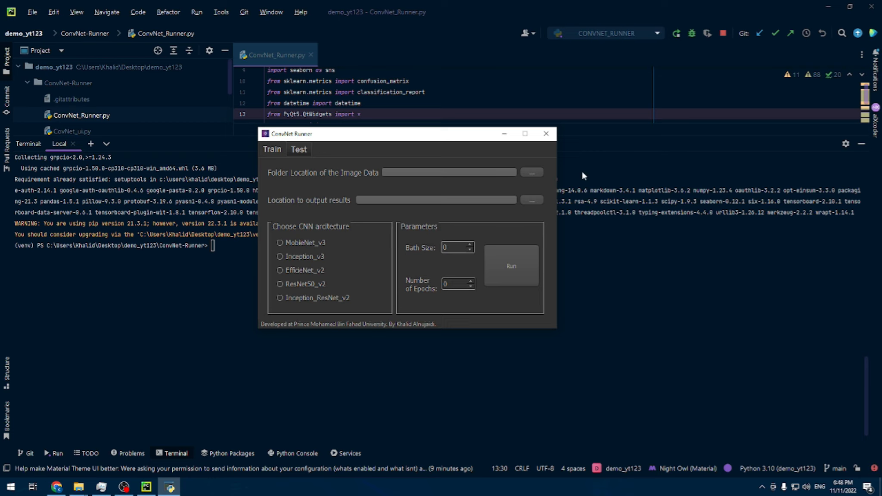
Step: Set the Animals_dataset folder in Pictures as the folder location of the image data
click(532, 173)
drag(427, 153, 391, 187)
click(260, 289)
double_click(338, 266)
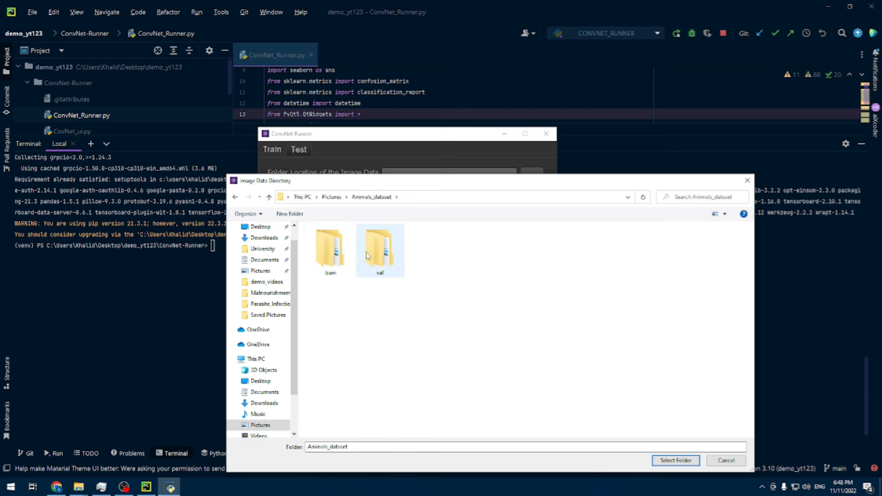
click(331, 197)
click(334, 264)
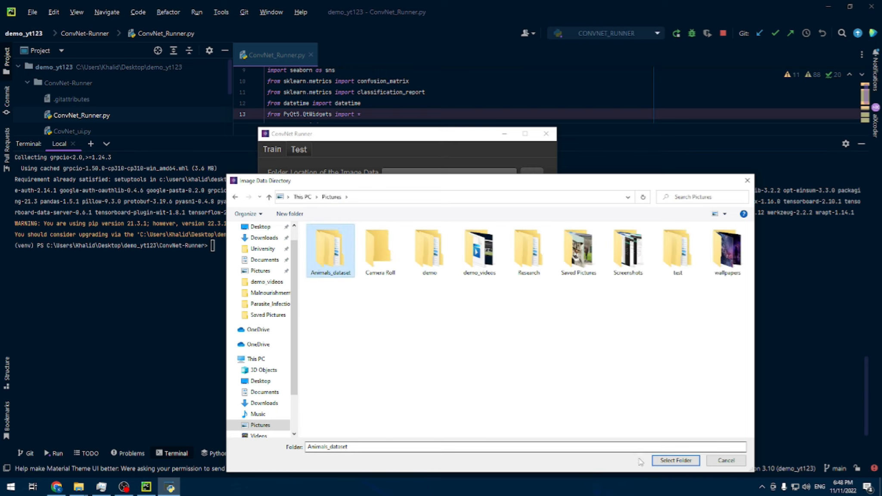
click(675, 460)
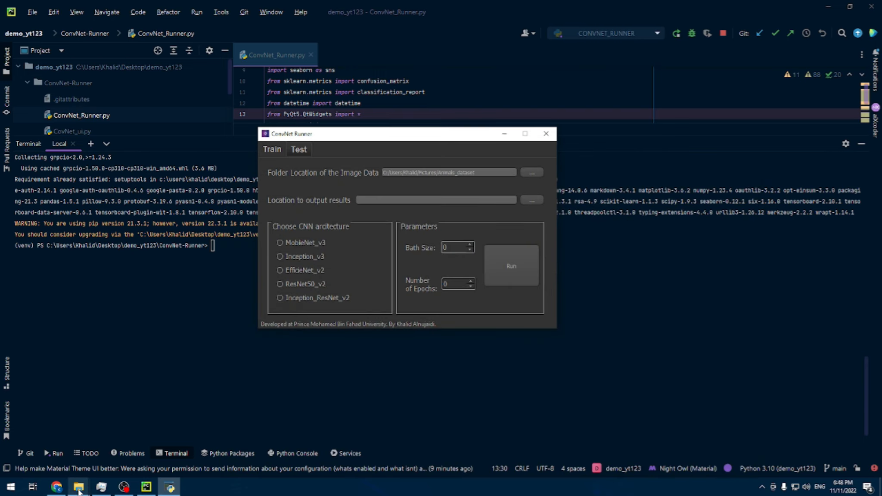
Step: In File Explorer, open the train folder of Animals_dataset and look through the butterfly and cat images
mouse_move(79, 490)
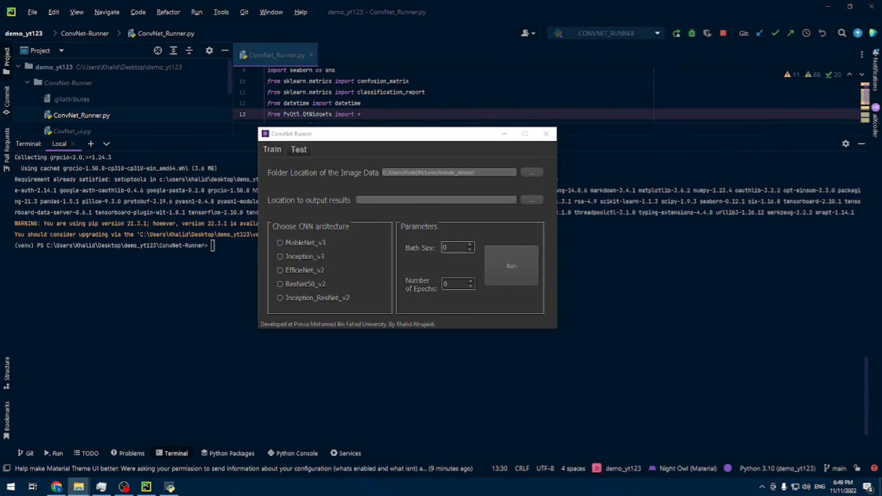
drag(881, 140, 518, 140)
click(420, 254)
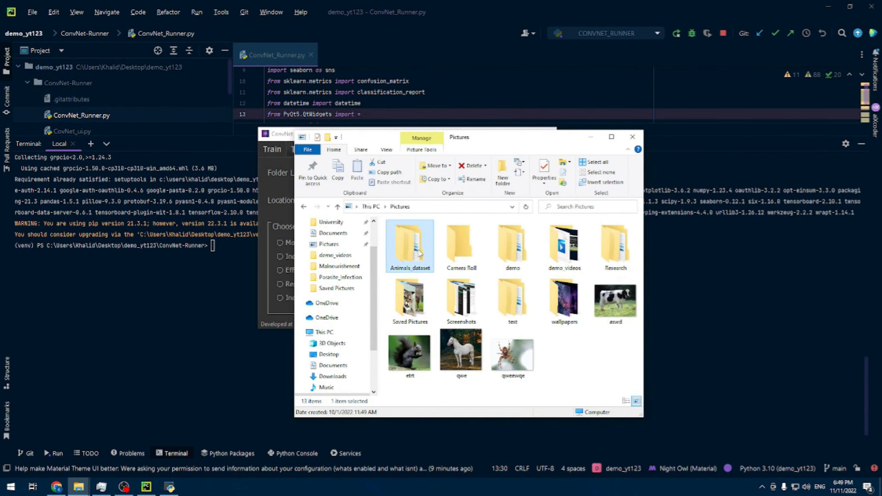
double_click(419, 253)
double_click(459, 245)
double_click(409, 245)
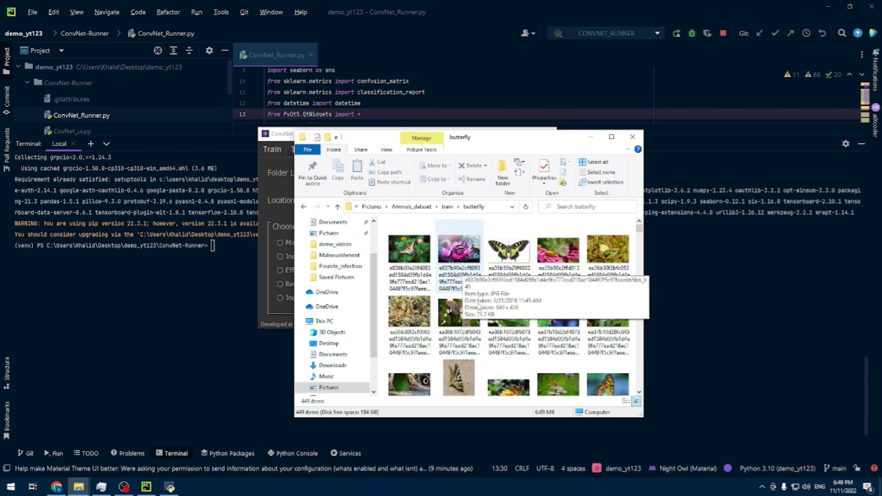
key(alt+Left)
double_click(473, 253)
scroll(485, 339, down, 7)
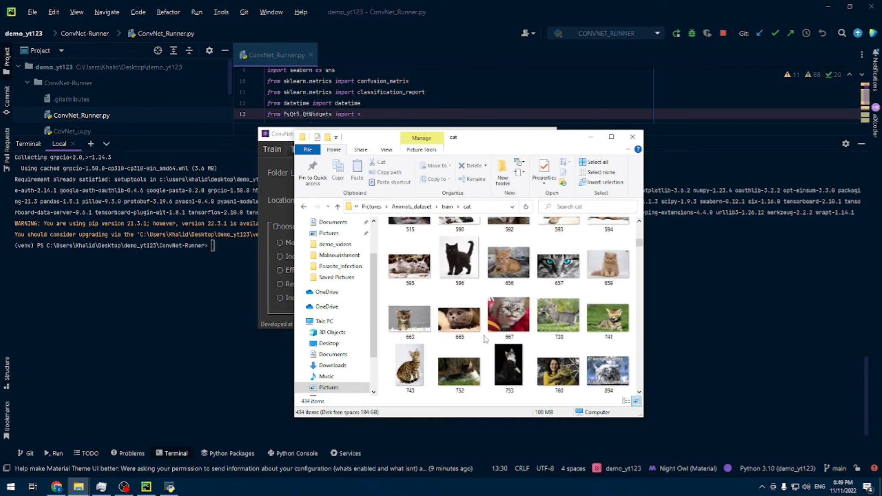
Step: Look into the cow and spider class folders of the training set and close the File Explorer window
key(alt+Left)
double_click(513, 248)
key(alt+Left)
click(561, 307)
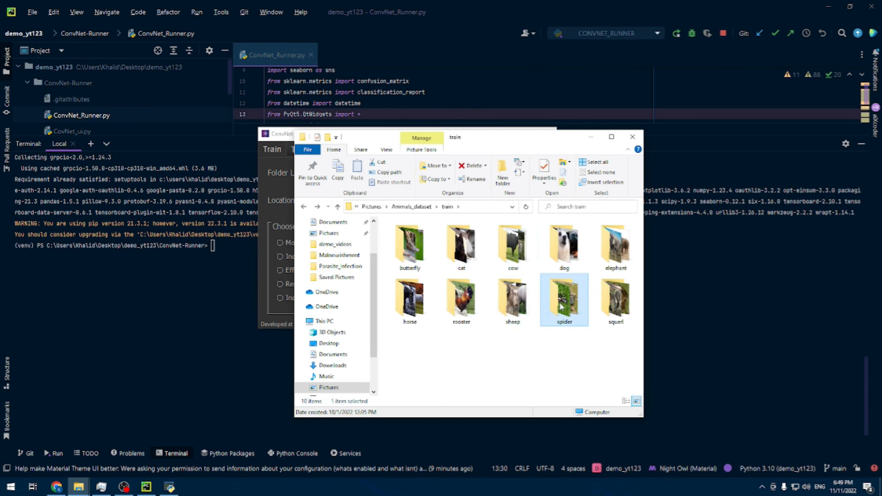
double_click(561, 307)
key(alt+Left)
drag(472, 144, 483, 188)
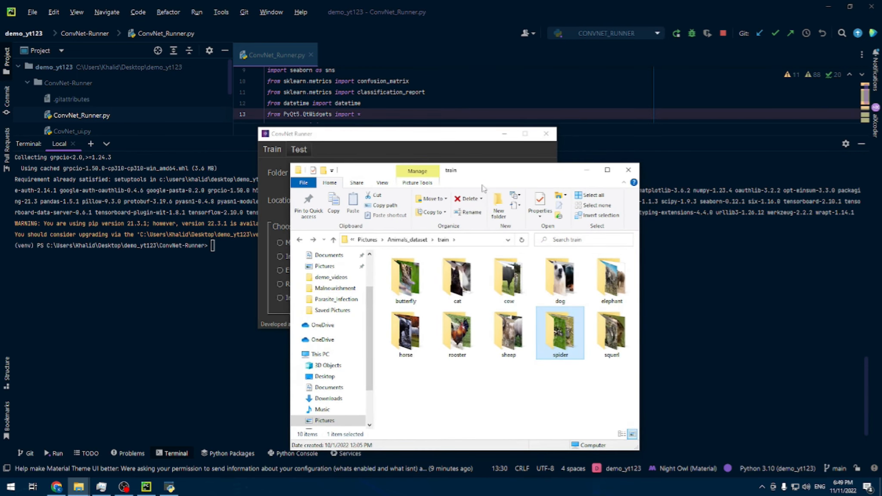
click(629, 169)
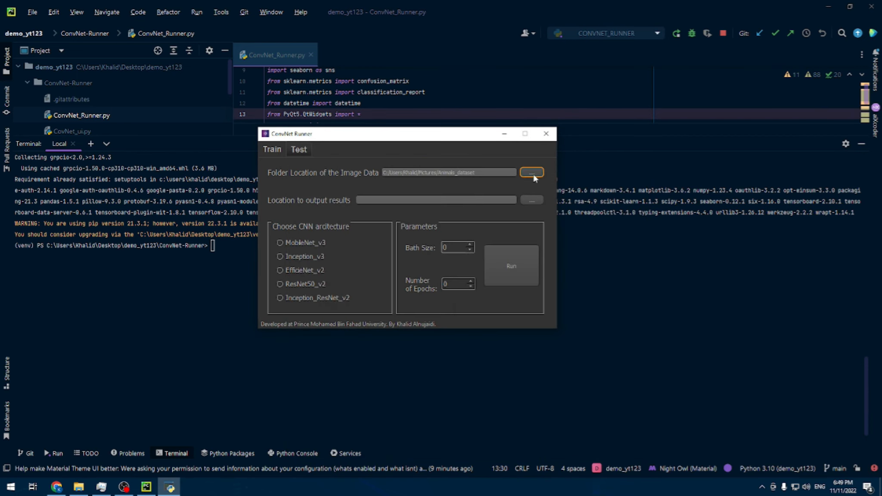
Step: Reopen the image data folder picker and inspect the train and butterfly folders inside Animals_dataset
click(532, 172)
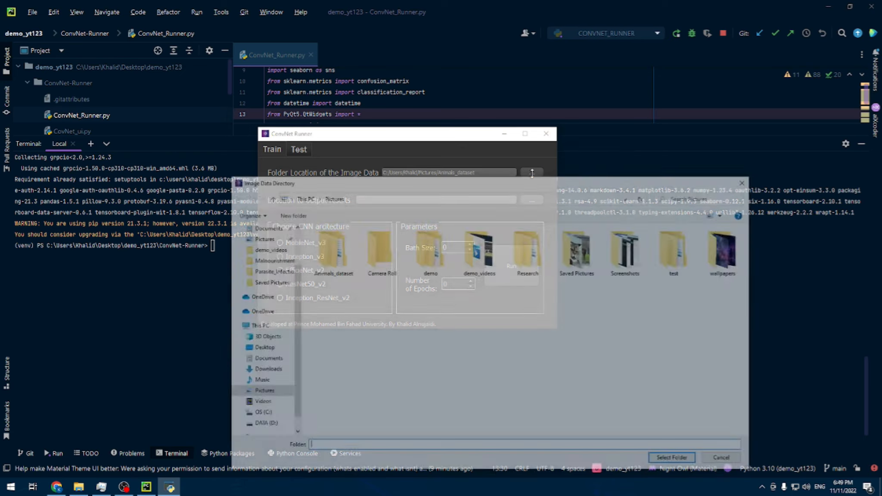
double_click(330, 250)
double_click(330, 249)
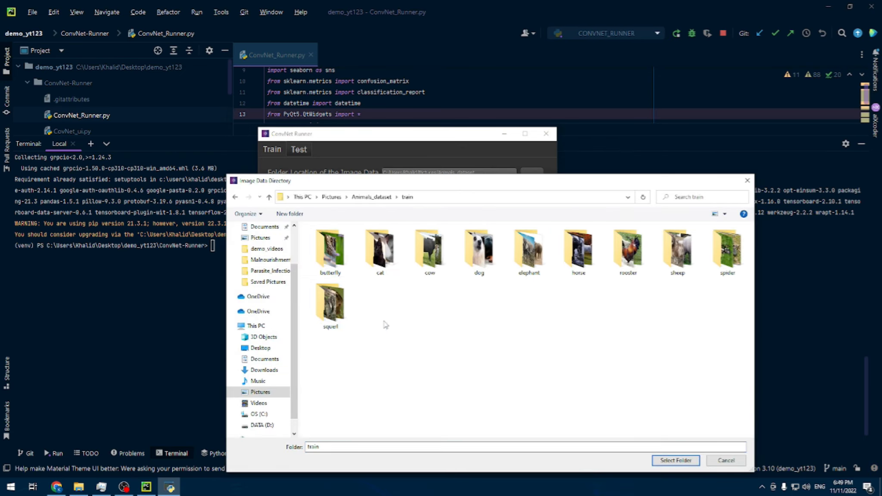
double_click(330, 250)
drag(517, 182, 419, 312)
key(alt+Left)
key(alt+Left)
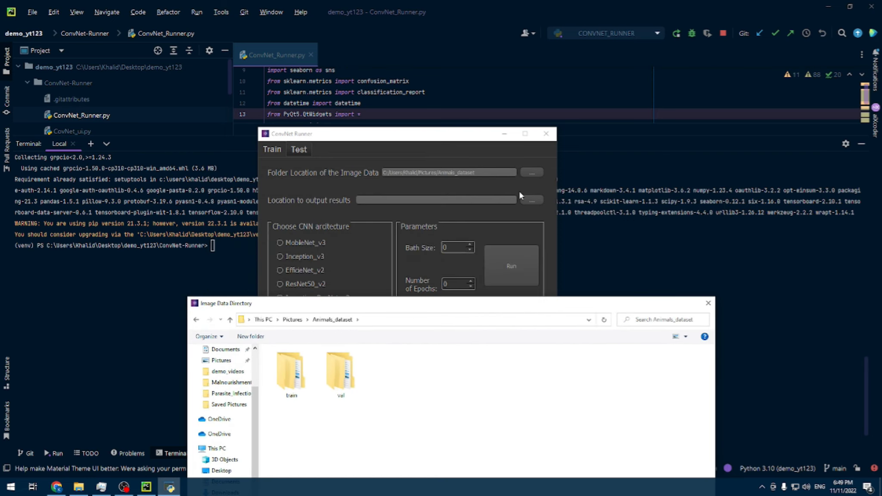
Step: Choose Animals_dataset in Pictures as the image data folder again and open the folder picker for the output results
click(304, 151)
drag(452, 185, 439, 148)
key(alt+Up)
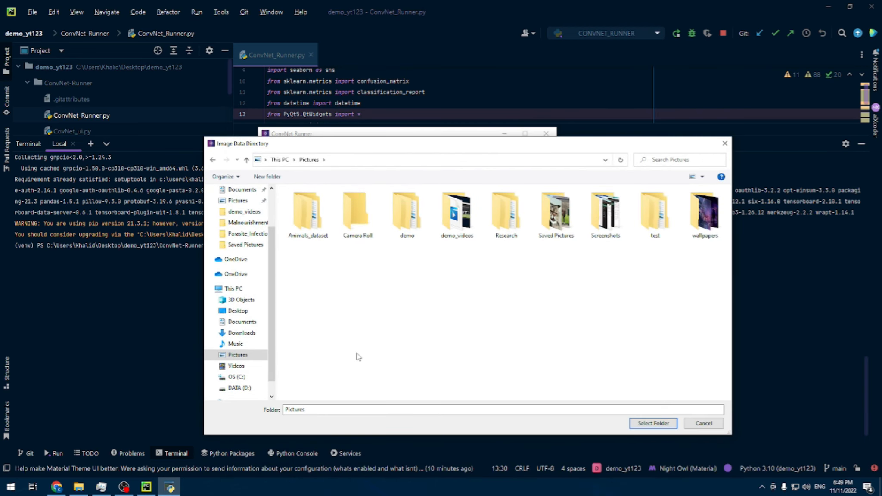
click(307, 232)
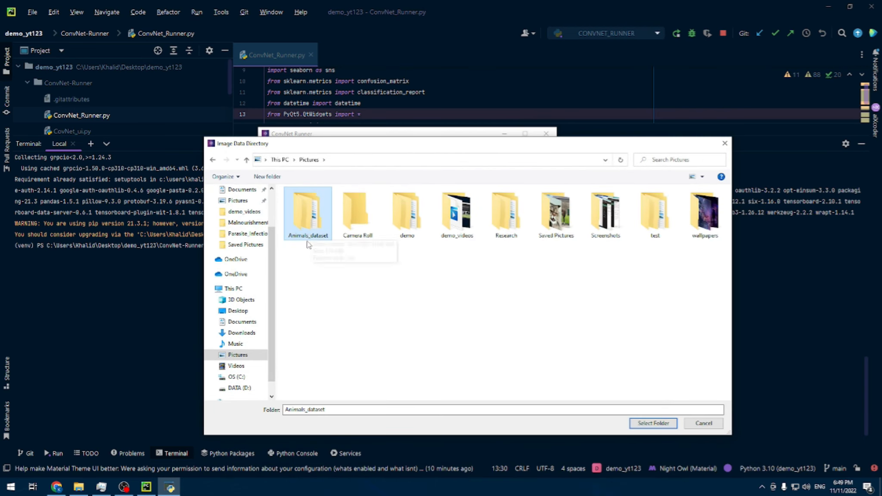
click(652, 423)
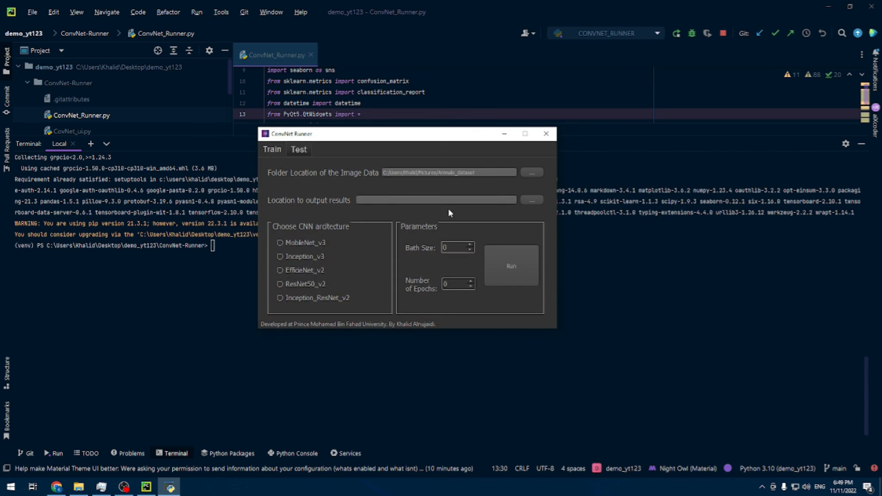
click(532, 200)
right_click(398, 276)
mouse_move(429, 393)
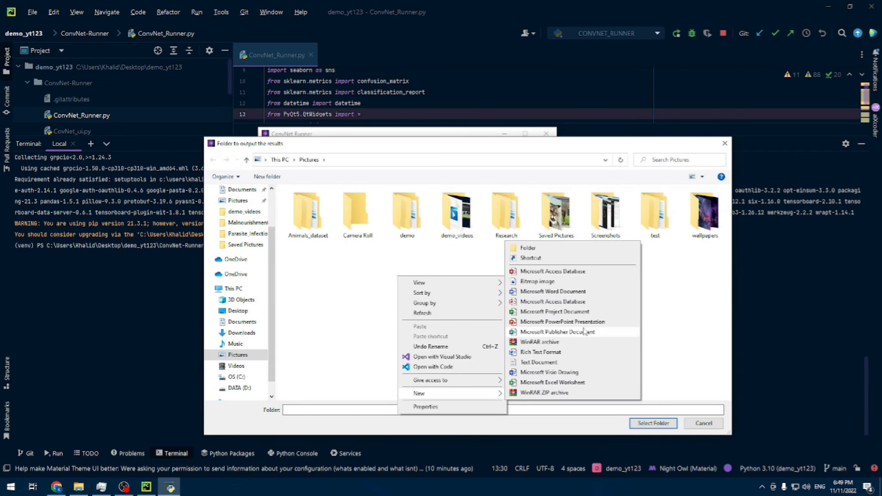
click(564, 258)
click(559, 332)
Step: Create a new folder named demo123 in Pictures
right_click(445, 296)
mouse_move(482, 418)
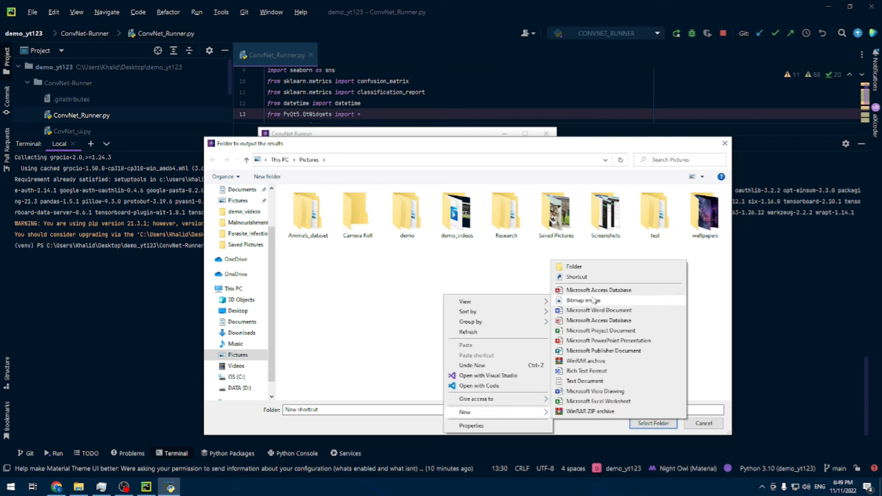
click(584, 269)
text(demo123)
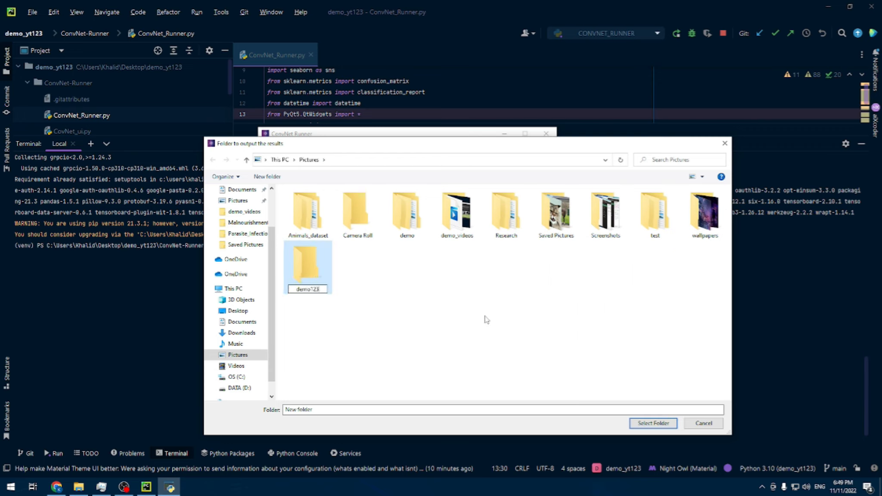
key(Return)
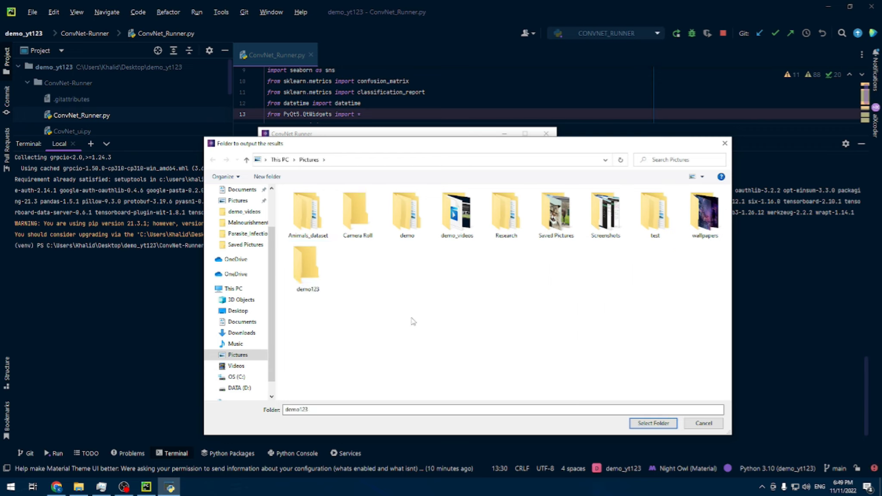
Step: Set the demo123 folder in Pictures as the location to output results
double_click(322, 274)
key(BackSpace)
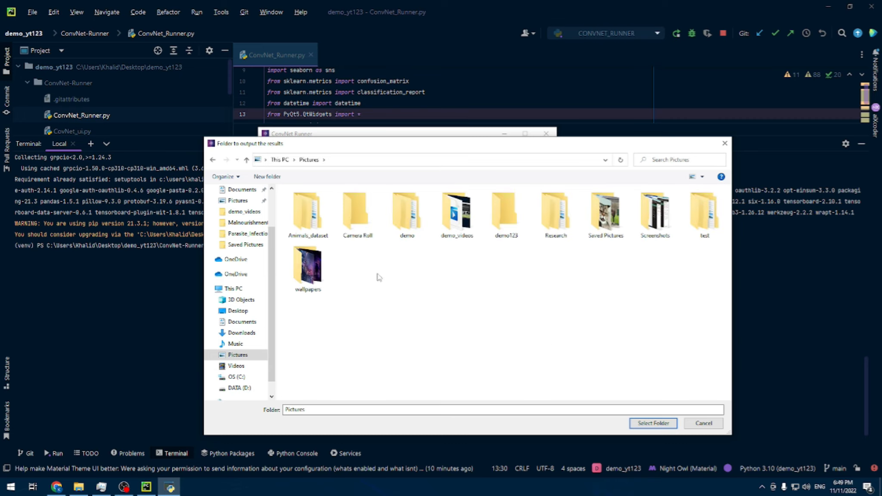
click(513, 221)
click(653, 423)
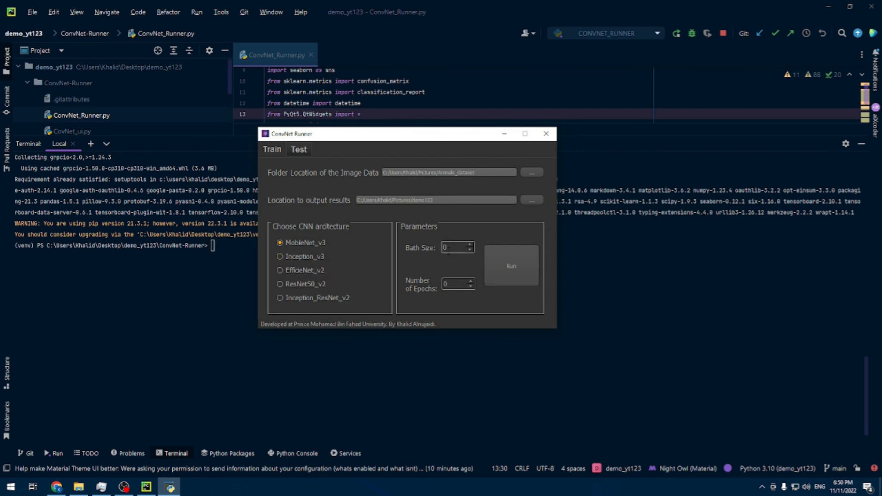
Step: Set the batch size to 16 and the number of epochs to 10 for MobileNet_v3, and start the training
text(16)
text(10)
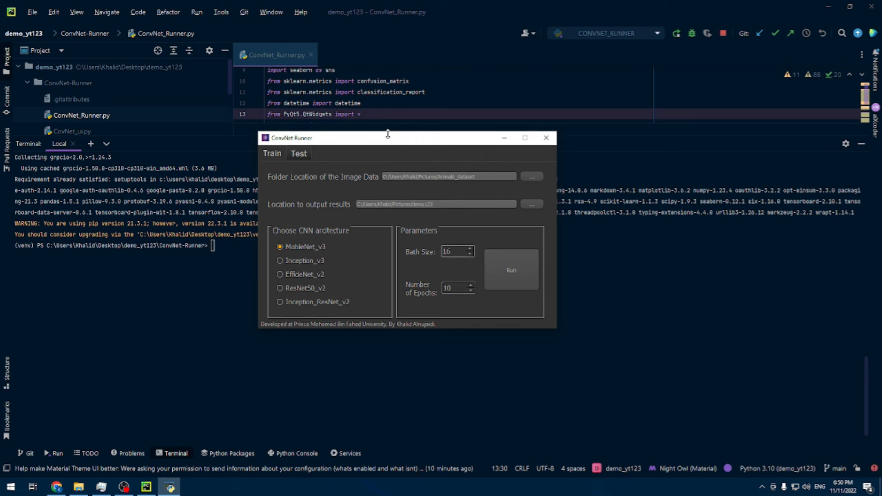
drag(390, 130, 396, 109)
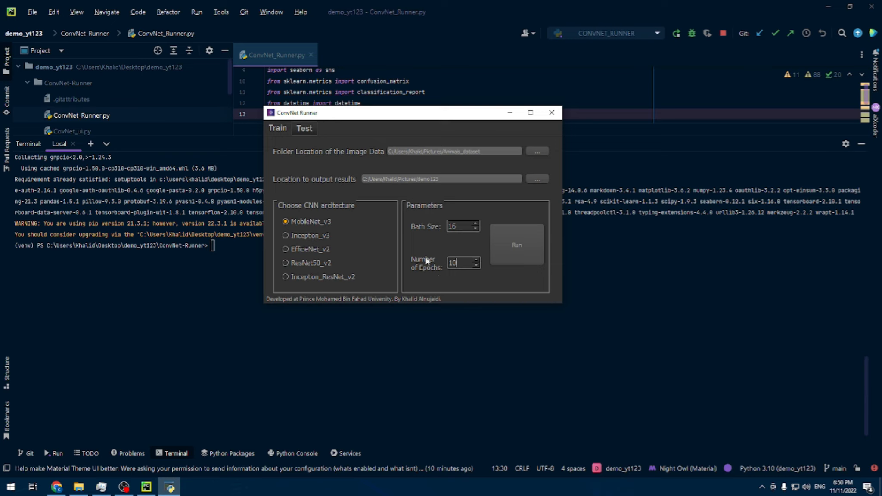
click(519, 247)
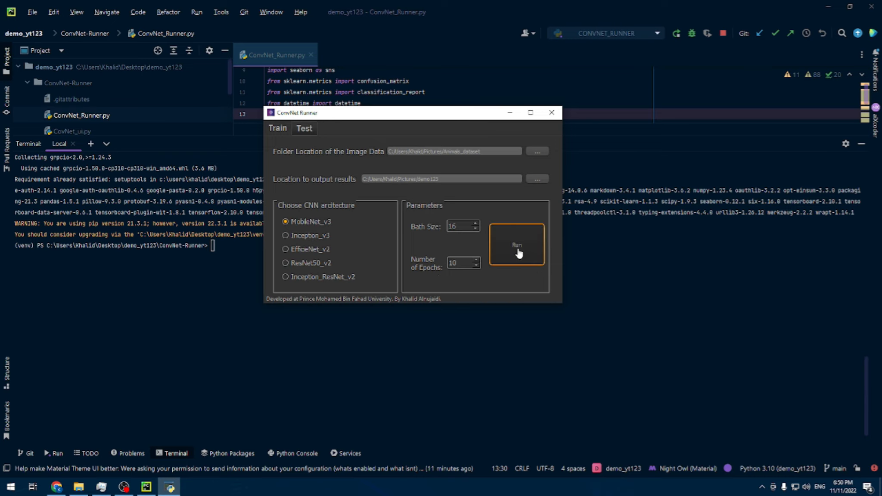
Step: Show the ConvNet_Runner run output in an enlarged area and reposition the ConvNet Runner window beside the output text
drag(374, 111, 461, 82)
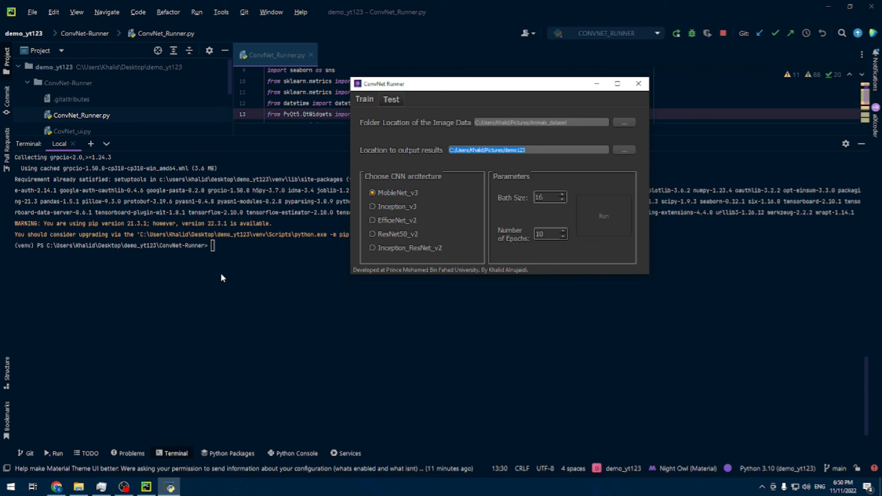
click(48, 453)
drag(336, 290, 336, 106)
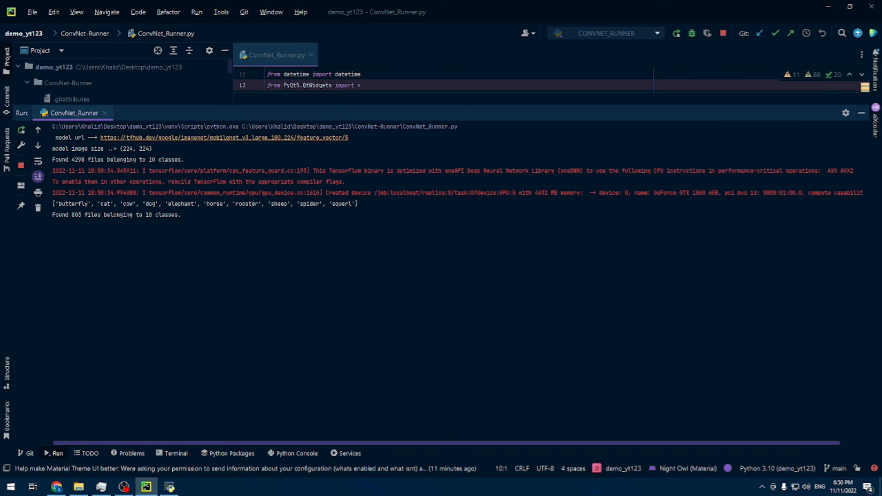
key(alt+Tab)
drag(476, 84, 570, 212)
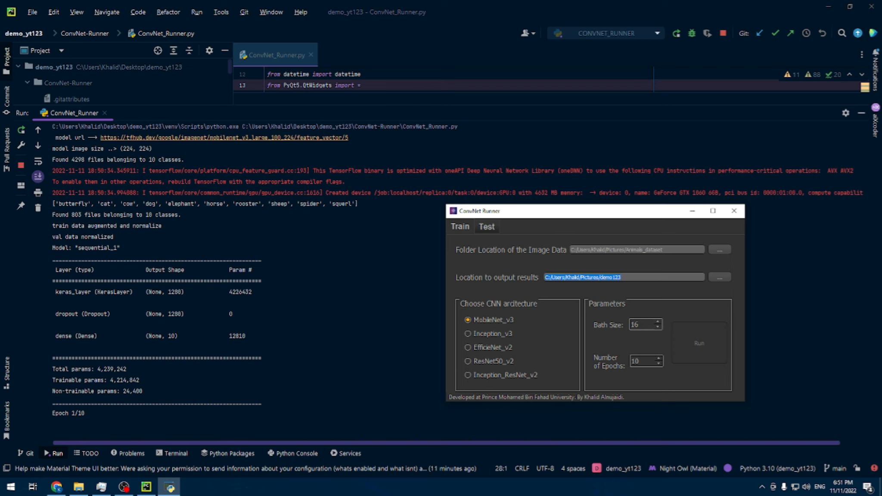
Step: Enlarge the run output further and examine the first epoch's progress, ETA, loss and accuracy
drag(85, 413, 52, 414)
key(alt+Tab)
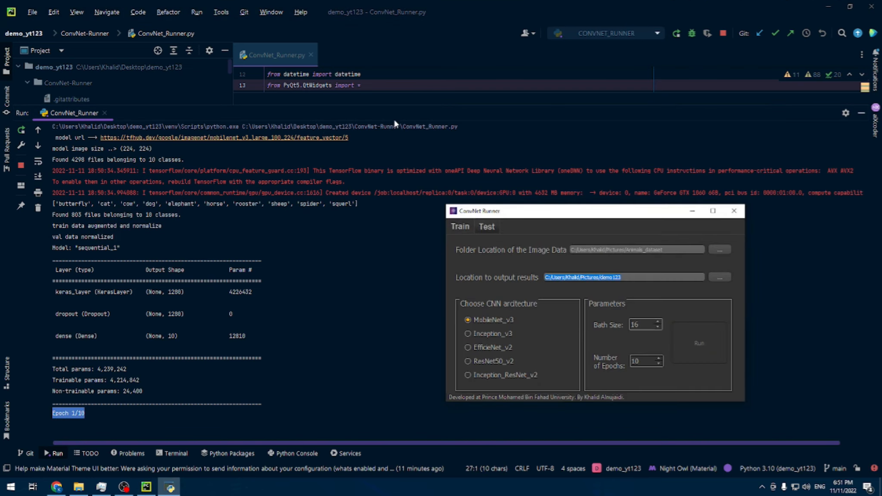
drag(393, 109, 392, 73)
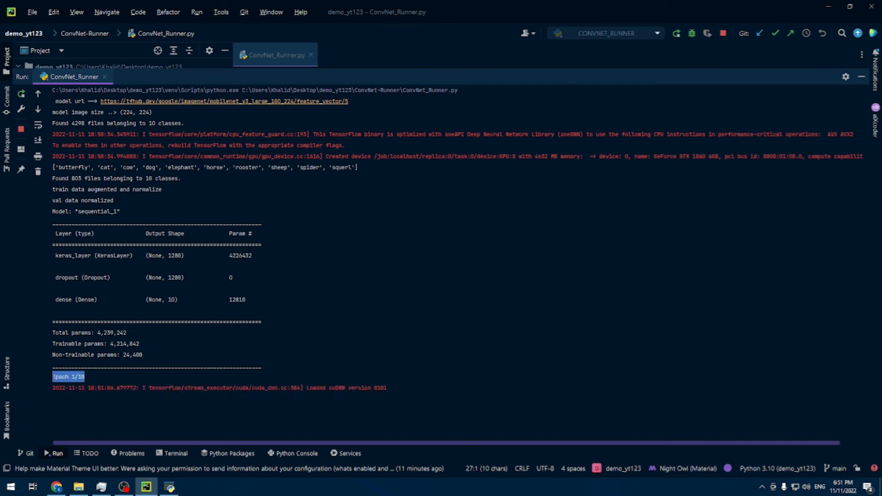
click(53, 400)
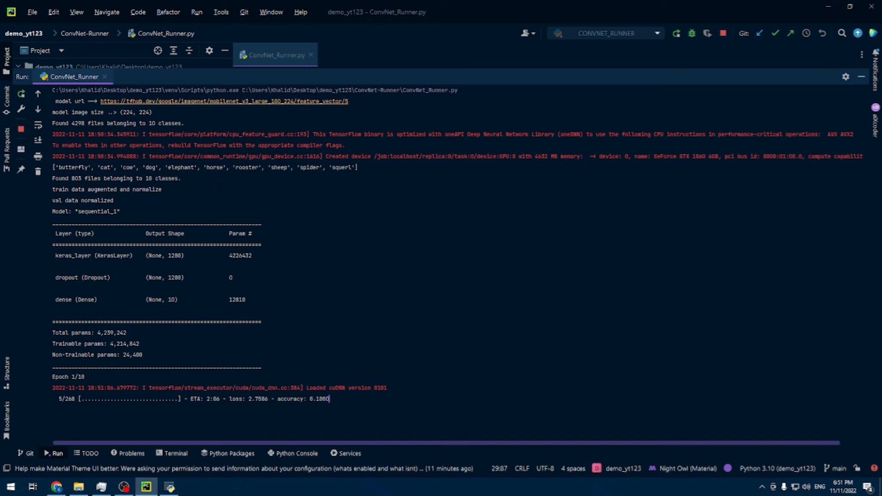
drag(330, 399, 201, 399)
Step: Close the ConvNet_Runner run output, terminate its running process and bring the ConvNet Runner window to the front
click(177, 488)
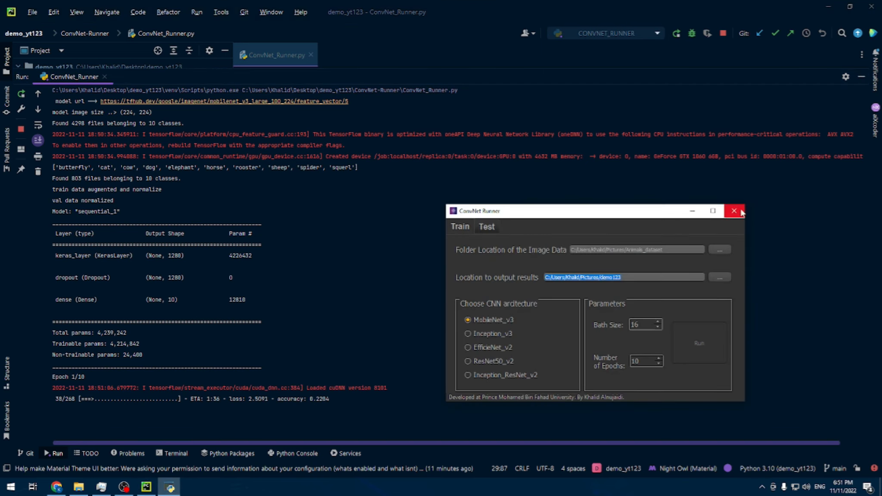
click(105, 77)
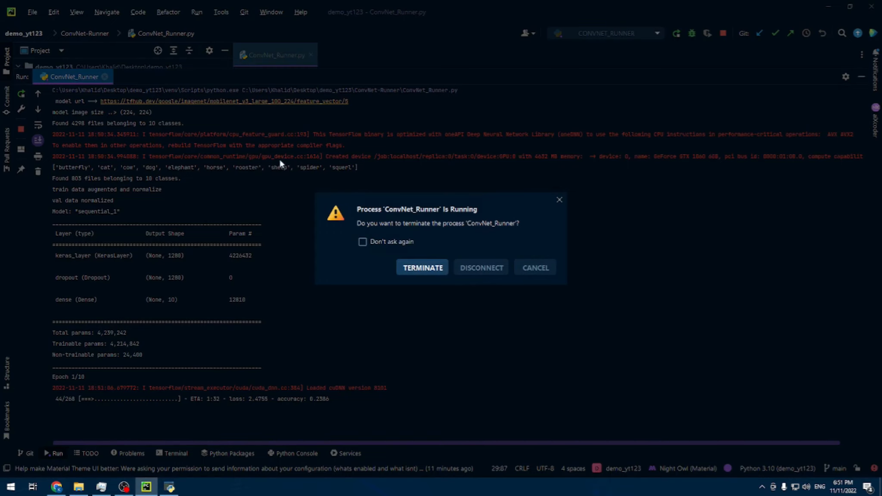
click(441, 272)
click(170, 486)
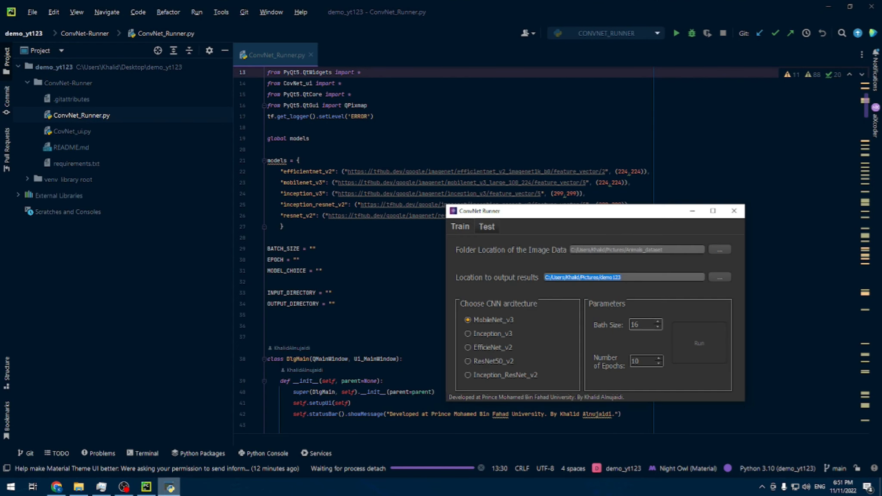
Step: Close the old ConvNet Runner window, run ConvNet_Runner.py again and reposition the new application window
drag(622, 211, 318, 187)
click(431, 186)
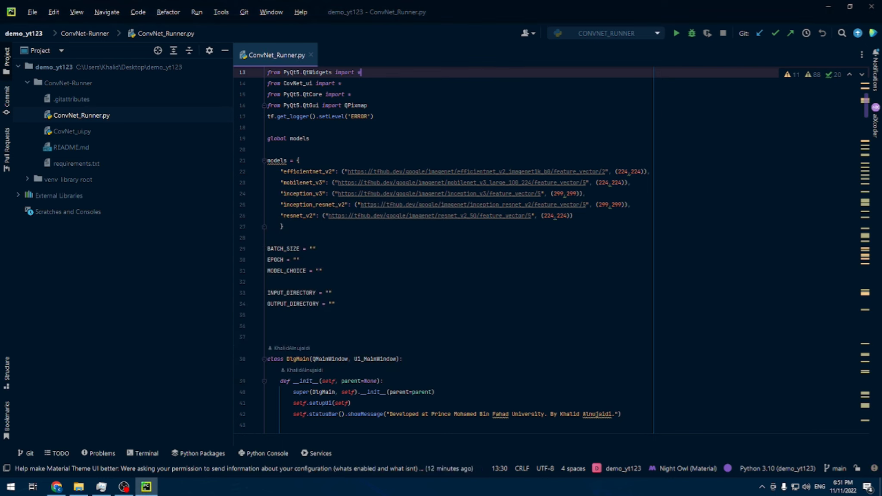
right_click(258, 56)
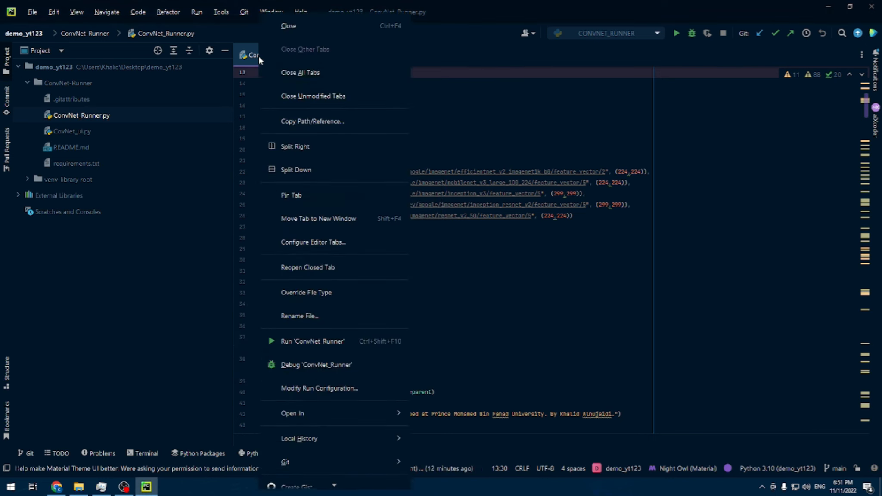
click(339, 342)
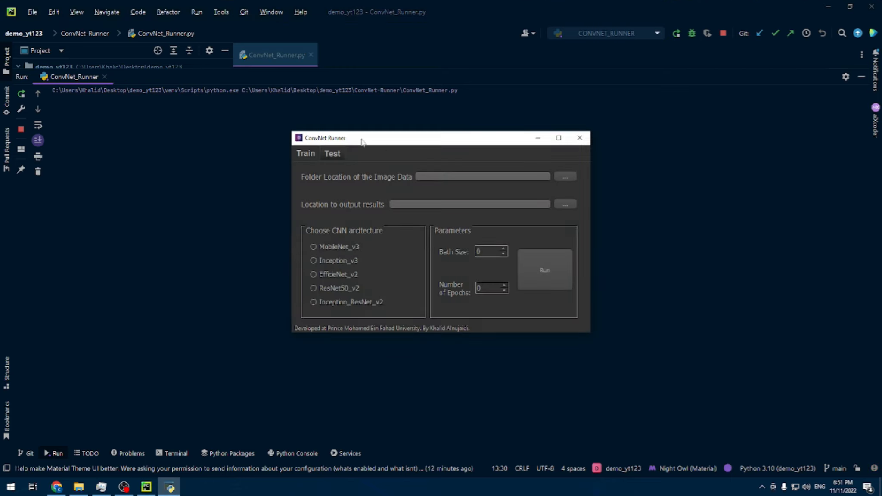
drag(366, 138, 318, 112)
Step: Examine the ConvNet Runner's model testing options and compare them with its training options
click(288, 129)
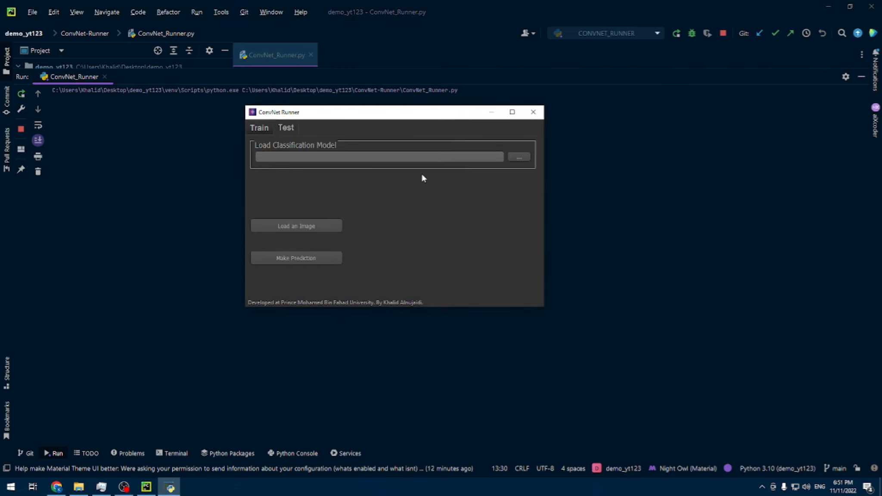
drag(406, 112, 416, 135)
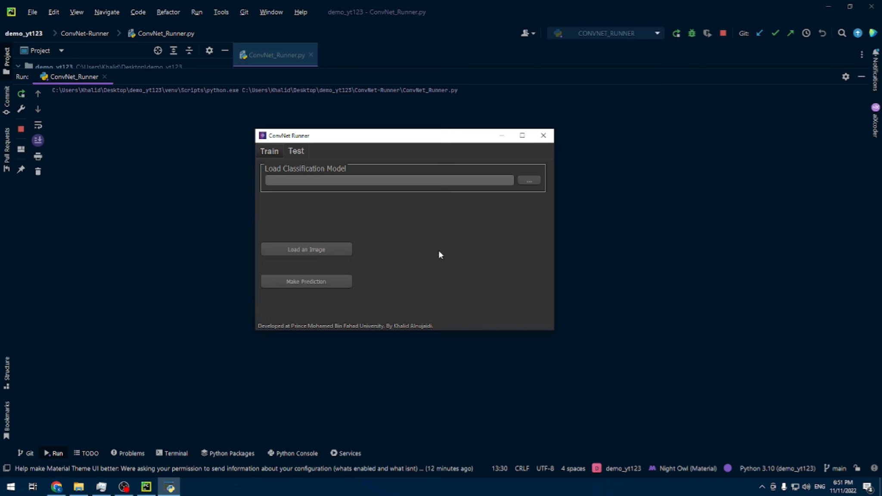
click(271, 152)
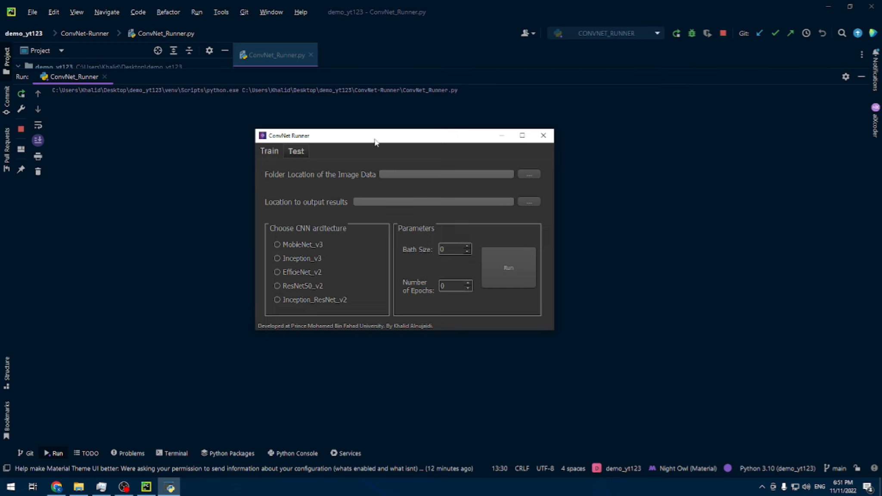
drag(374, 139, 379, 198)
click(297, 211)
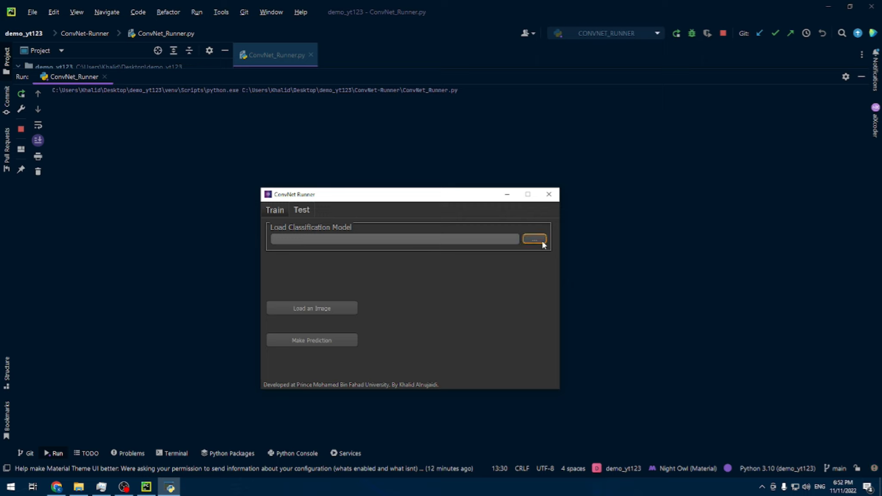
click(277, 210)
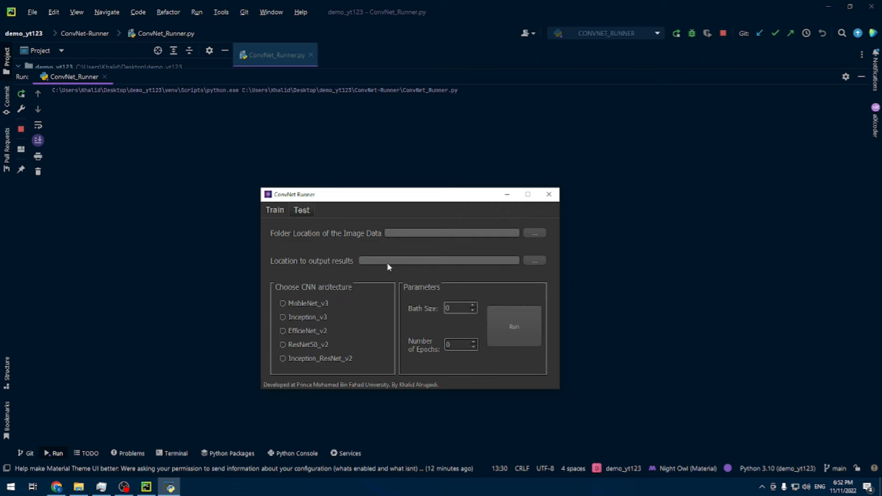
click(301, 210)
click(278, 210)
Step: Load the cp.ckpt folder from Desktop/animal_model/mobilenet_v3/exp_for_8_BatchSize as the classification model for testing
click(302, 210)
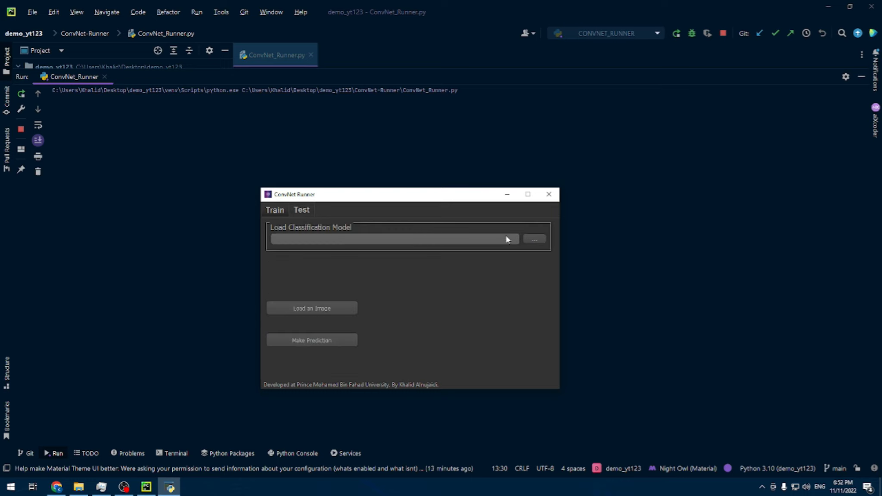
click(539, 240)
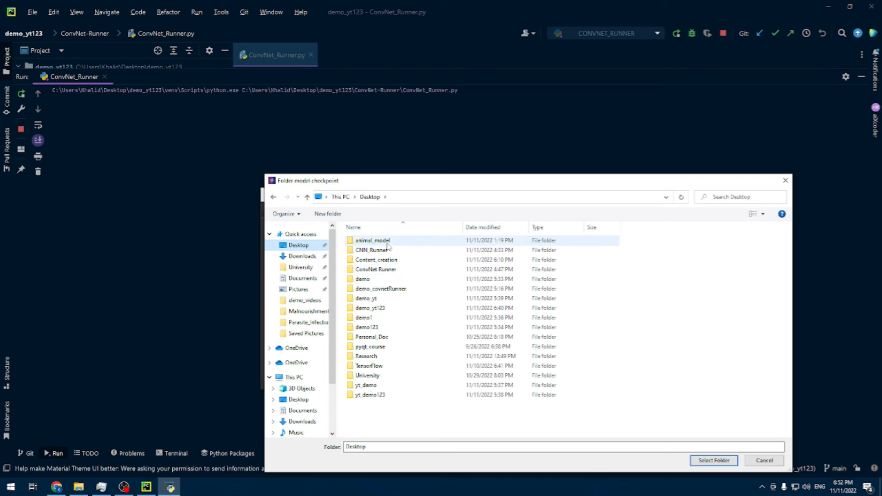
click(387, 244)
double_click(400, 244)
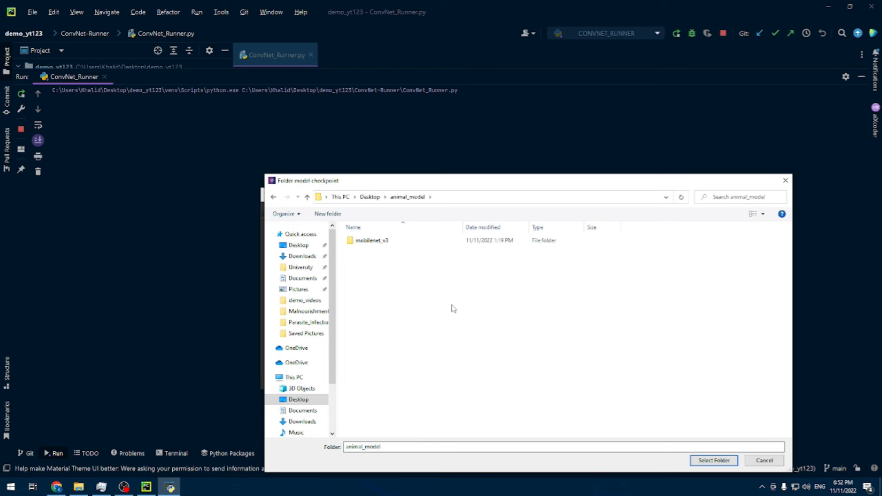
key(alt+Left)
click(391, 242)
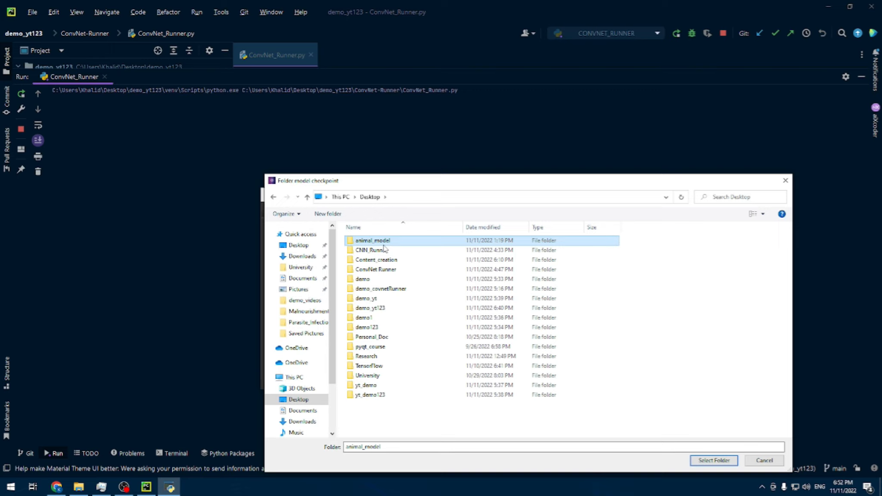
double_click(393, 244)
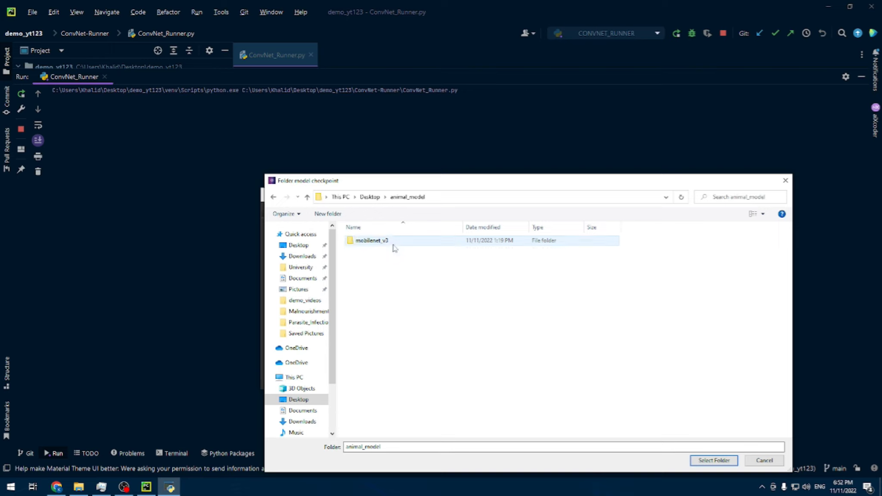
double_click(386, 245)
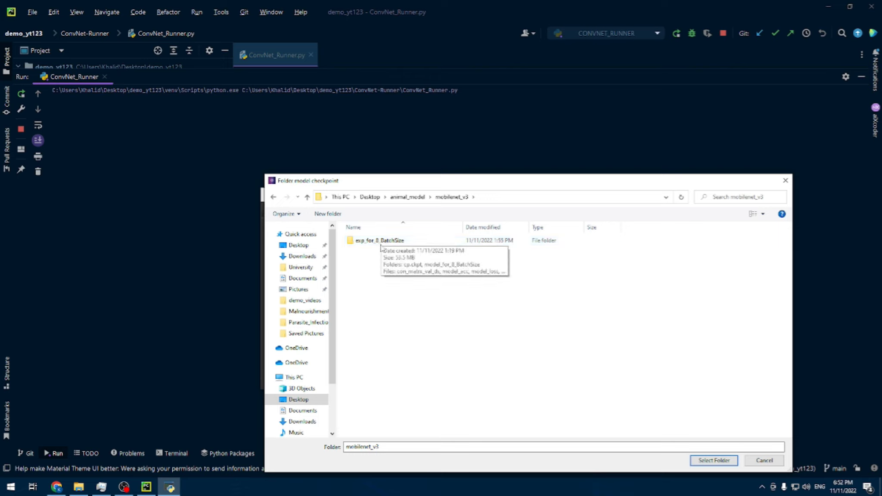
double_click(382, 242)
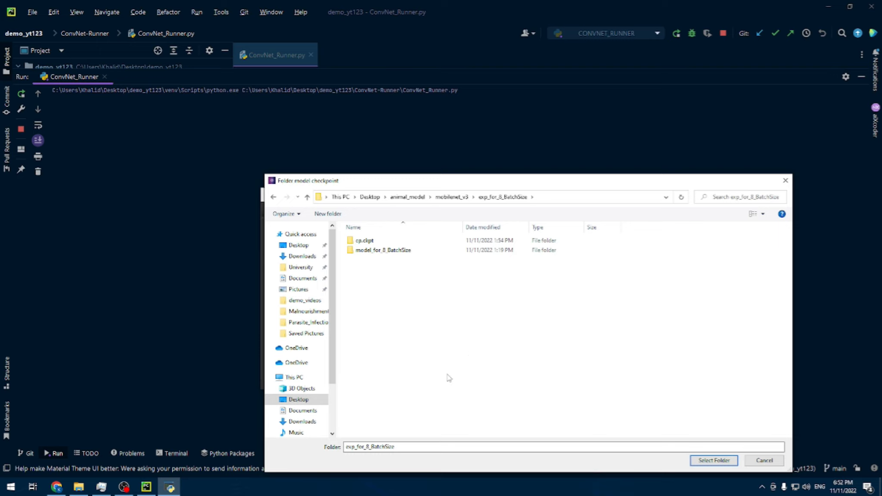
click(373, 242)
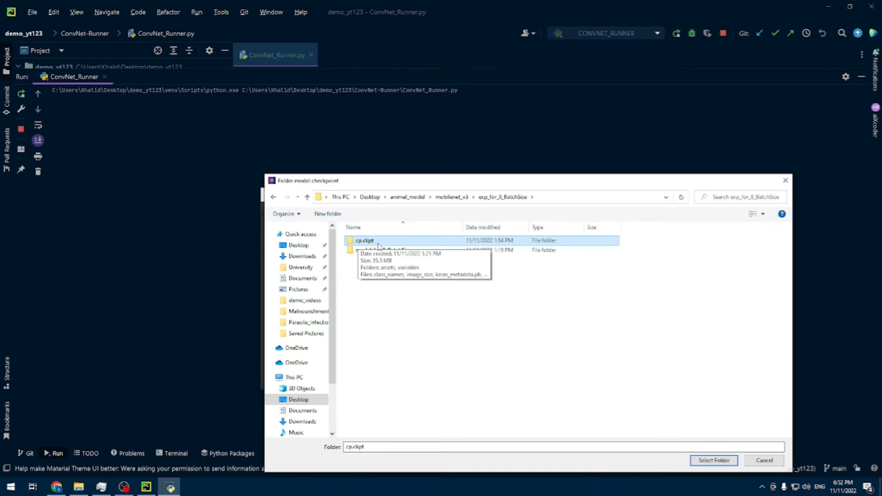
click(712, 464)
drag(371, 200, 361, 162)
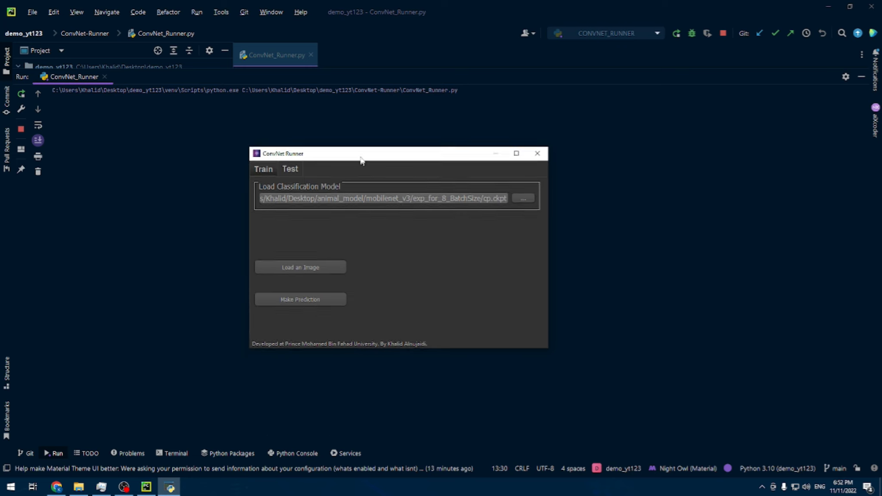
Step: Load the squirrel image etrt from the Pictures folder as the test image
click(300, 272)
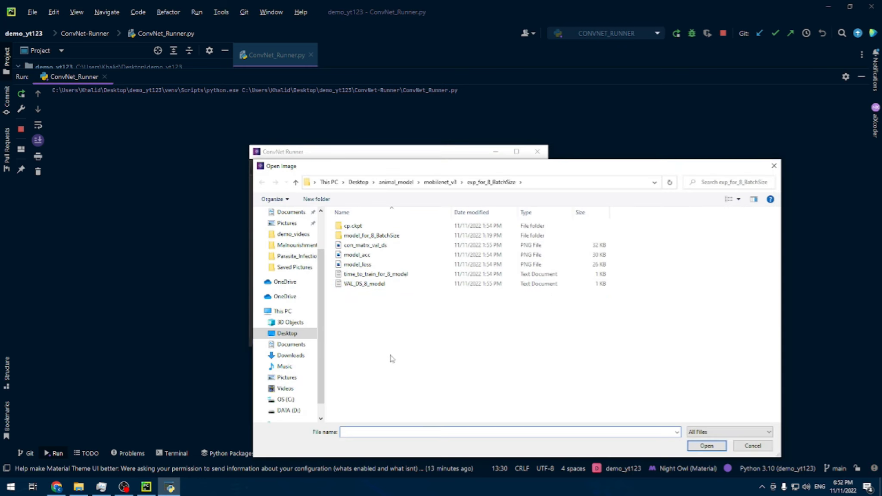
scroll(284, 301, up, 2)
click(285, 275)
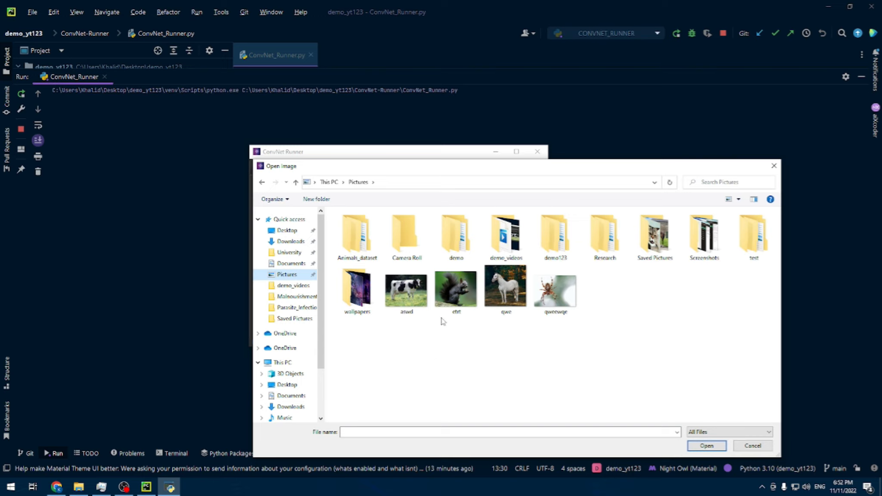
click(456, 289)
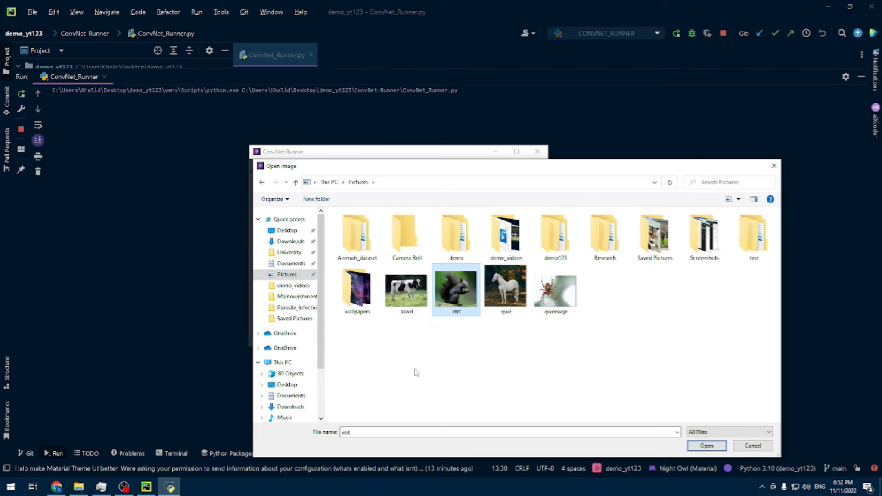
click(703, 447)
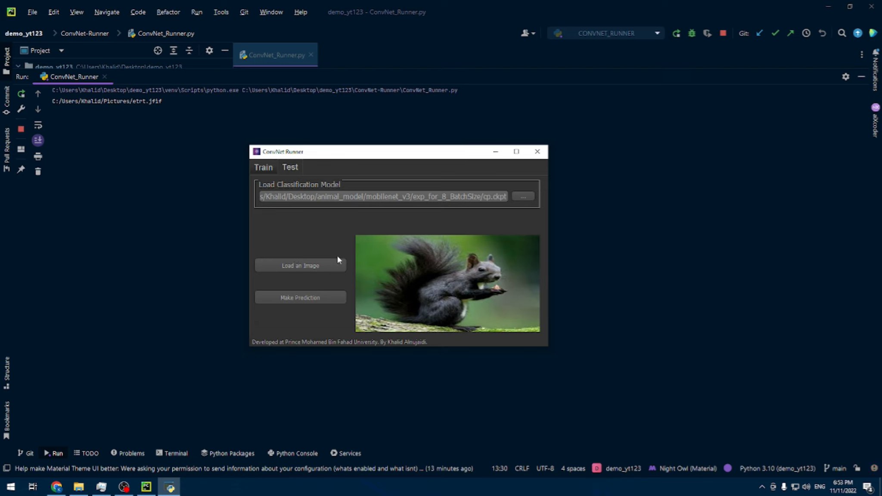
Step: Make a prediction for the squirrel image and move the ConvNet Runner window to reveal the run output
click(305, 300)
drag(344, 155, 512, 179)
drag(570, 179, 580, 188)
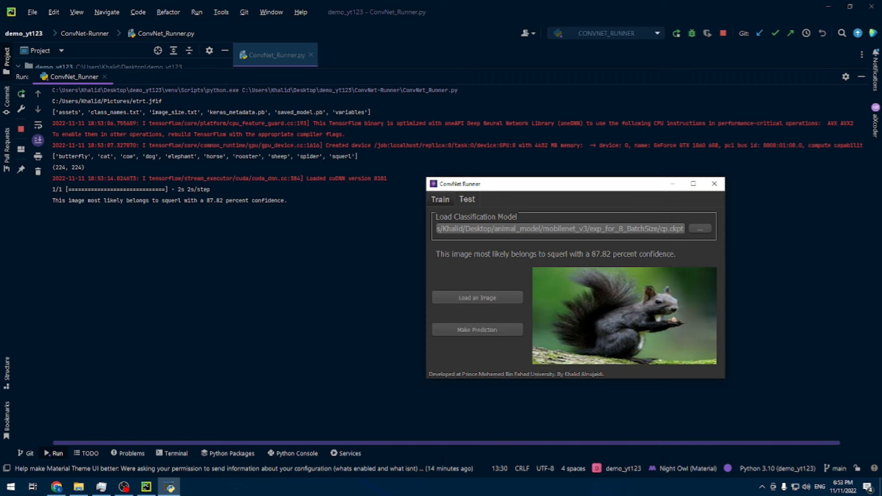
drag(501, 186, 403, 160)
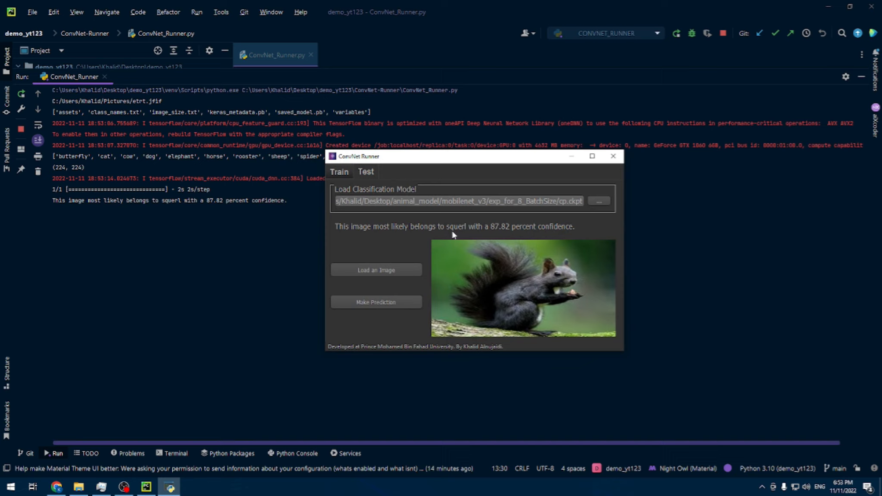
Step: Load the spider image qweewqe from the Pictures folder and make a prediction for it
click(409, 270)
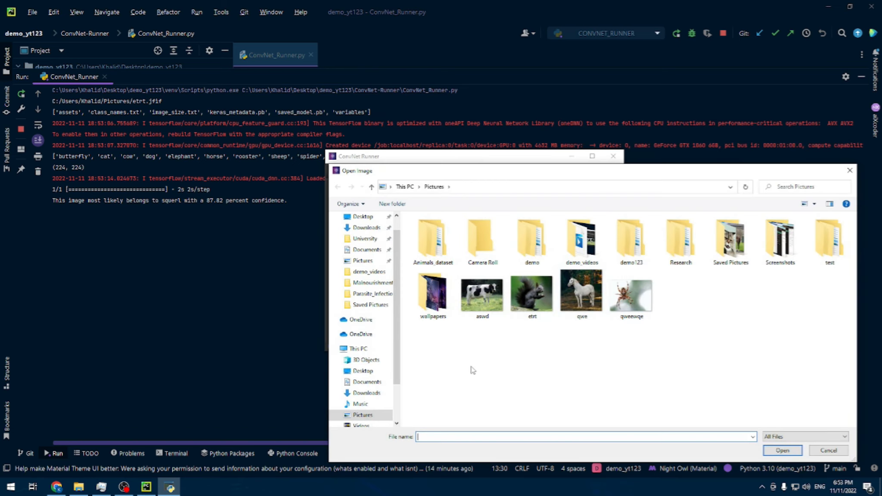
click(641, 310)
click(781, 451)
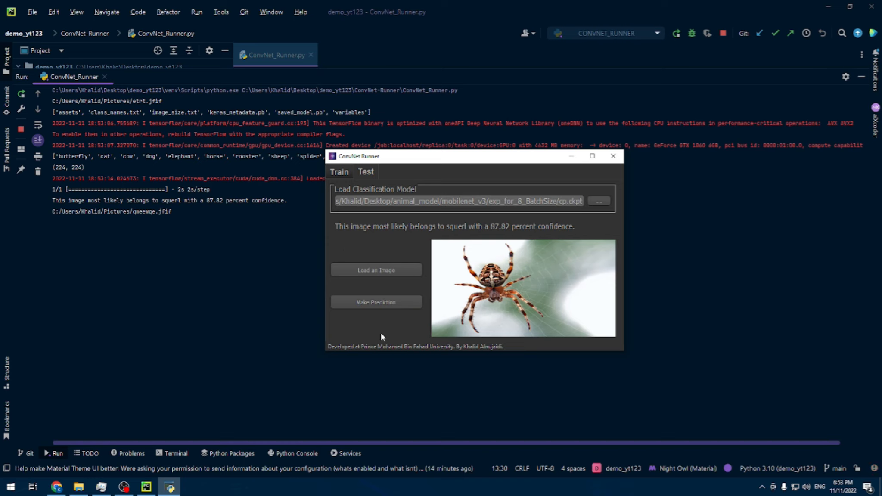
click(387, 302)
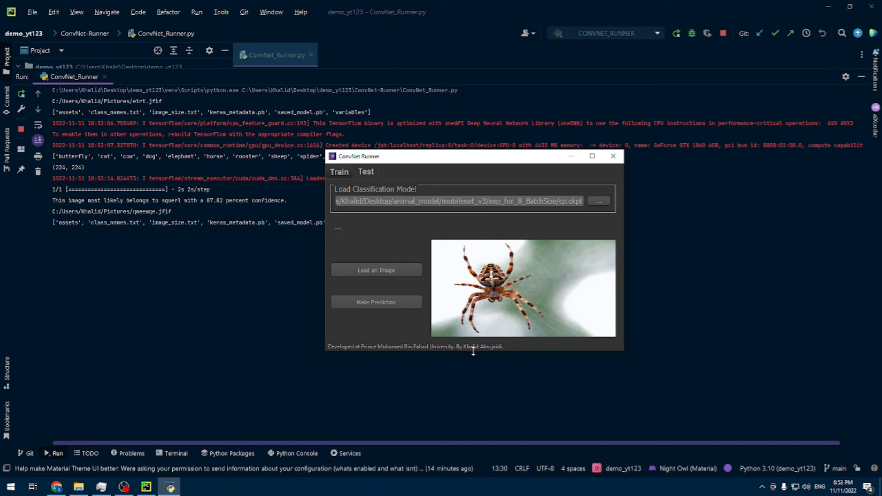
Step: Switch to Chrome, open Google Images and search for rooster
click(56, 487)
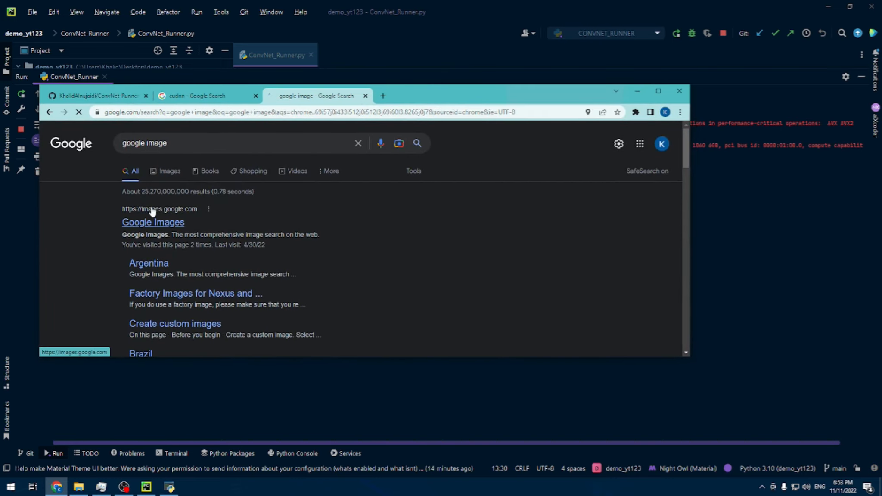
click(151, 216)
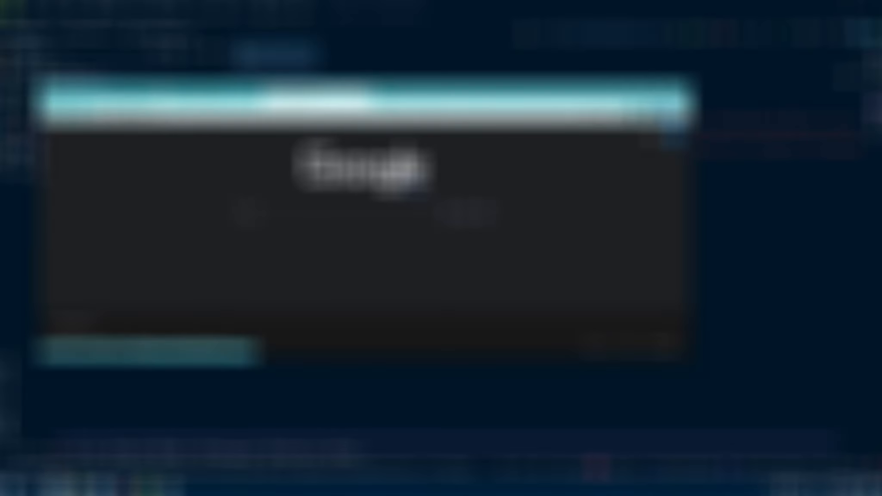
click(345, 214)
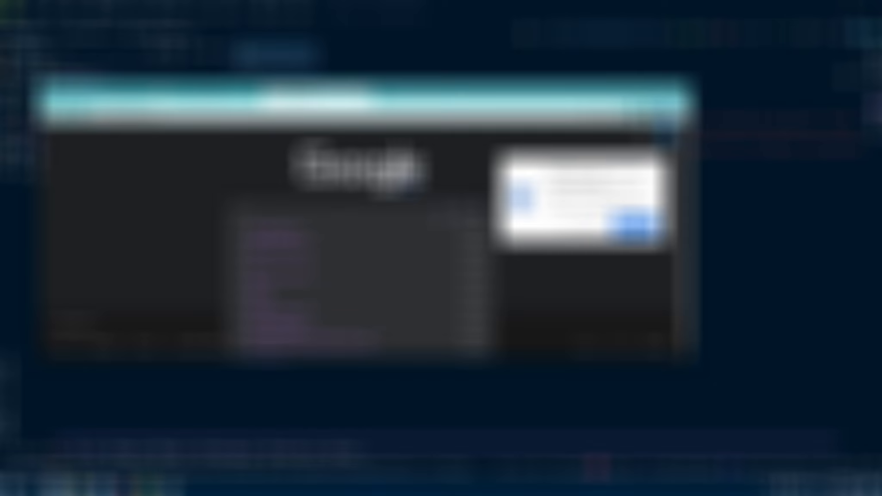
text(rooster)
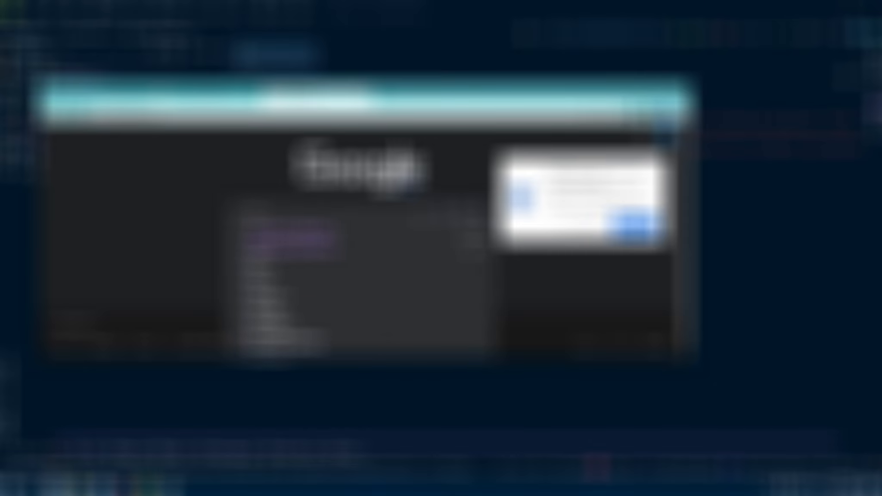
key(Return)
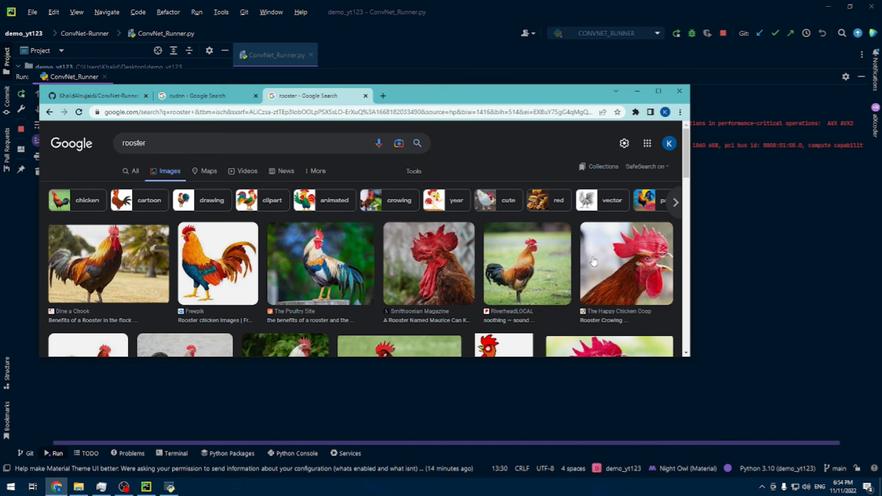
Step: Save the WHIO-TV rooster picture to the Pictures folder as JPEG adsqwe and minimize the browser
scroll(409, 249, down, 4)
scroll(585, 236, down, 1)
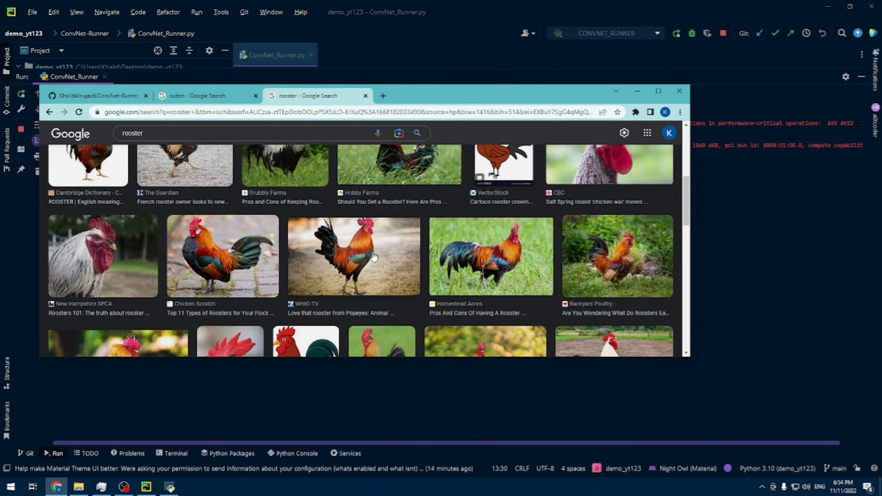
right_click(373, 253)
click(410, 337)
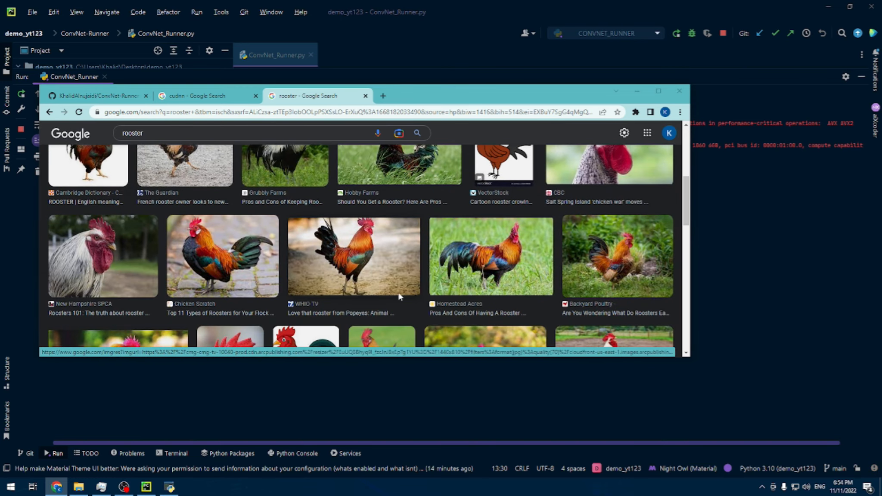
text(adsqwe)
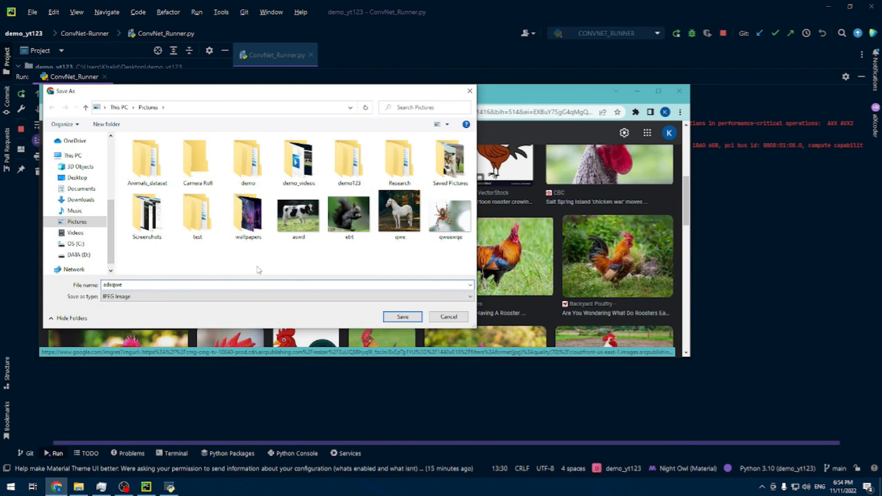
click(397, 318)
click(637, 91)
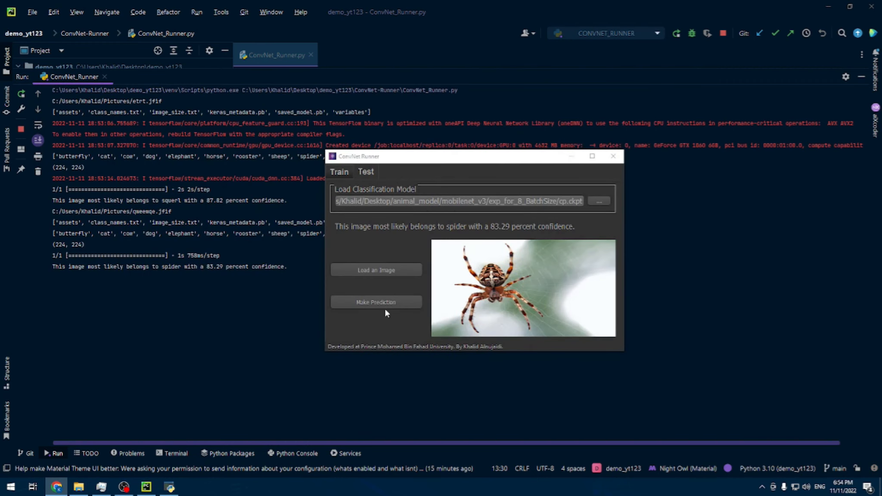
Step: Load the rooster image adsqwe from Pictures, make a prediction for it and move the window clear of the run output
click(370, 272)
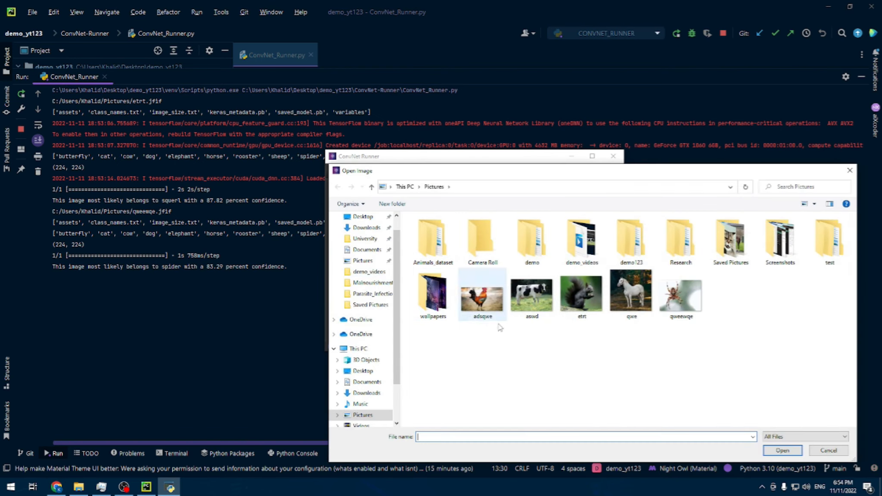
click(482, 299)
click(782, 450)
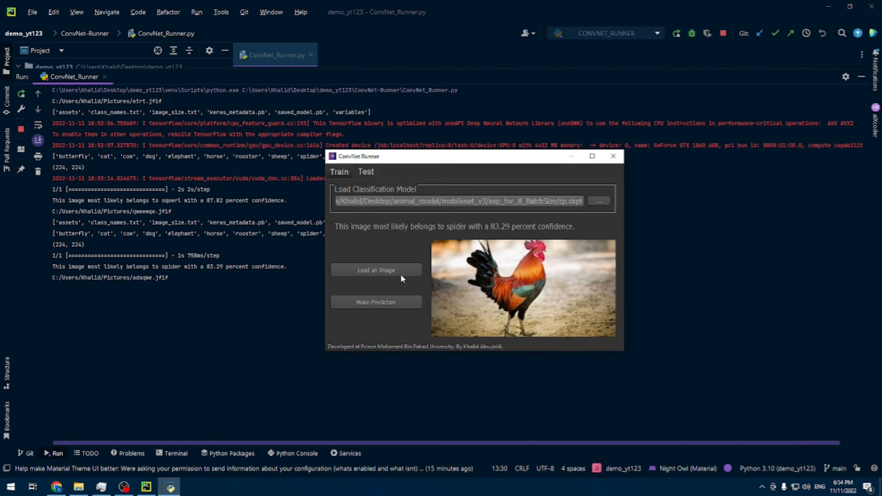
click(370, 302)
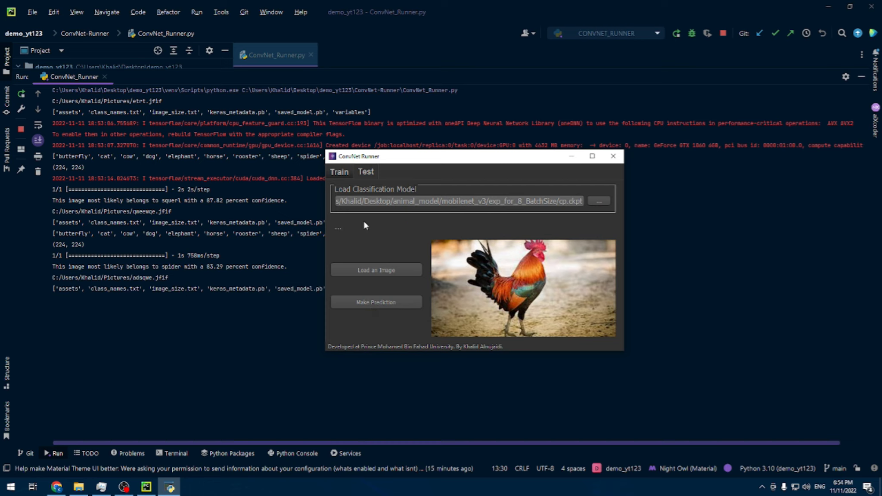
drag(418, 157, 476, 196)
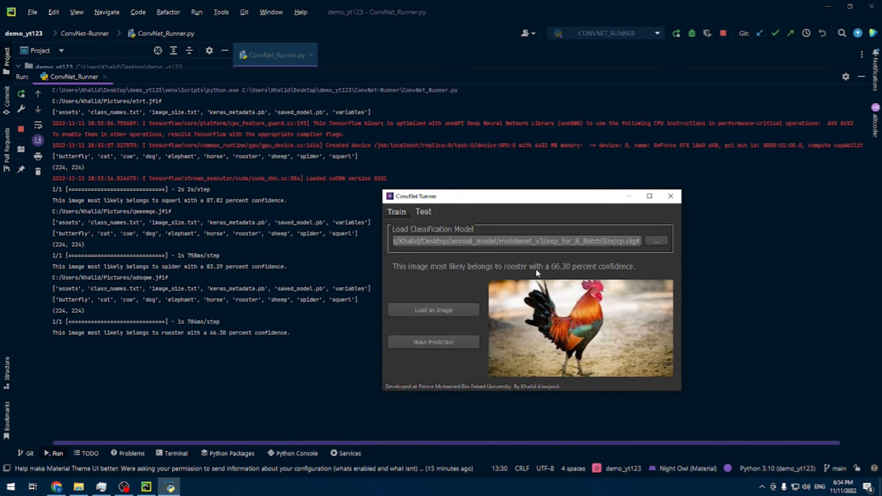